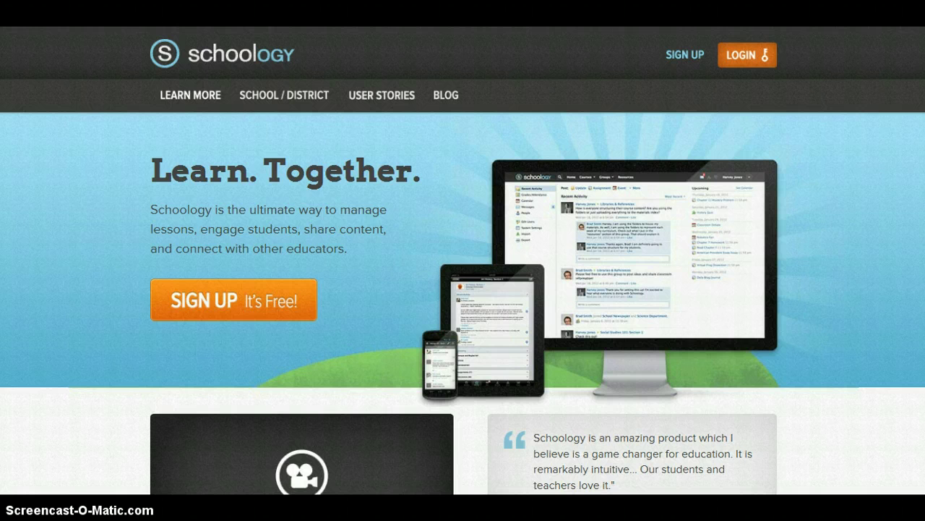
Restore the maximized browser to a smaller window beside the Screencast-O-Matic recorder page
{"action": "left_click_drag", "start_coordinate": [180, 1], "coordinate": [651, 5]}
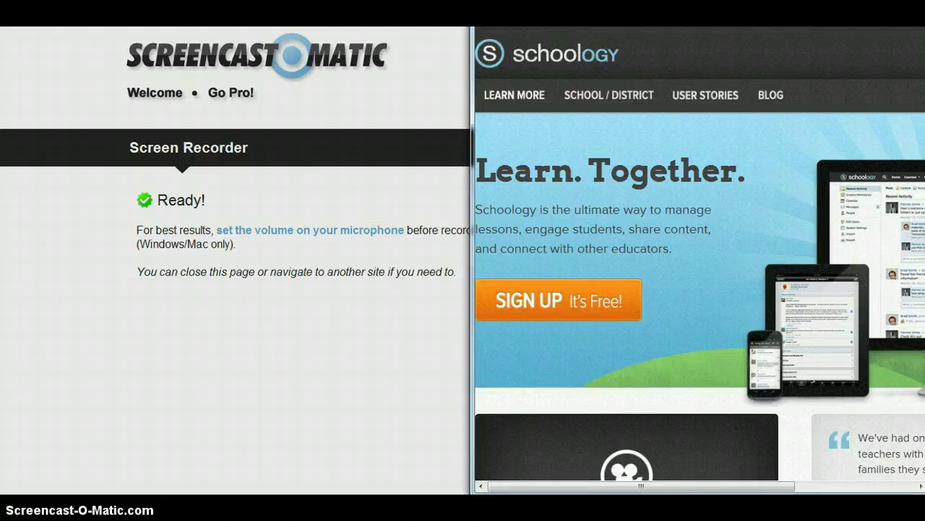
Maximize the Schoology browser window so the home page fills the screen
{"action": "double_click", "coordinate": [552, 6]}
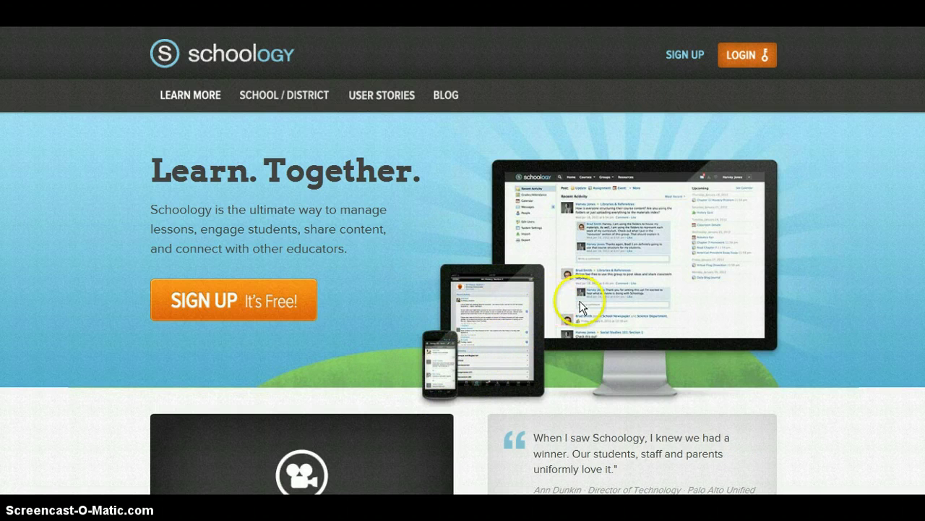
Start an Instructor sign-up and enter the teacher's name
{"action": "left_click", "coordinate": [685, 56]}
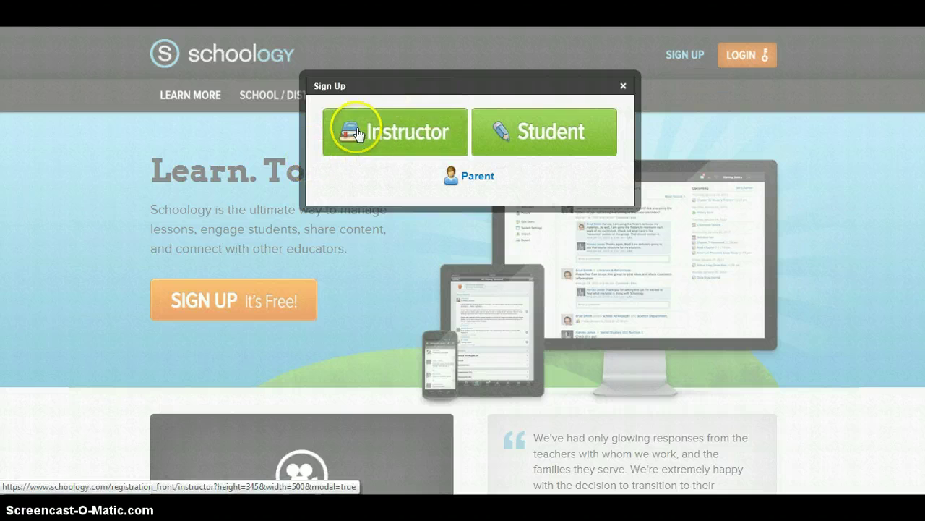
{"action": "left_click", "coordinate": [355, 132]}
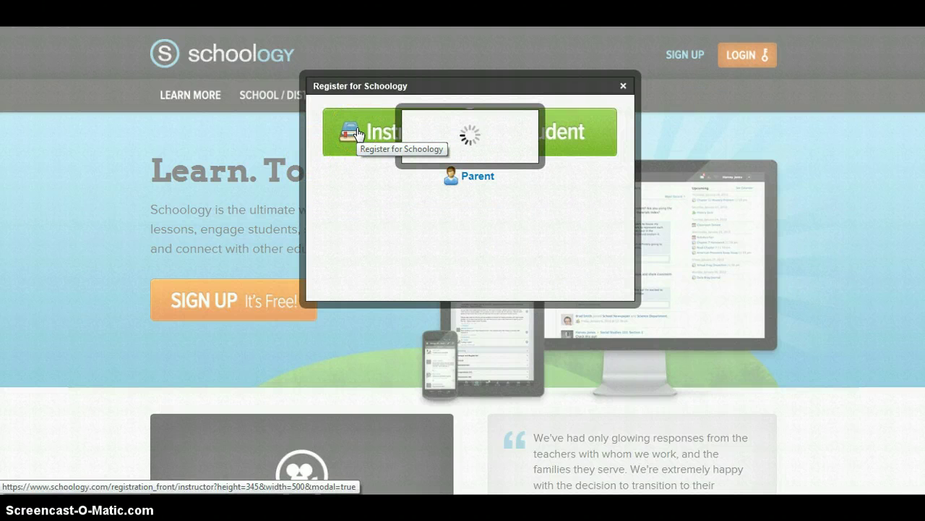
{"action": "left_click", "coordinate": [449, 125]}
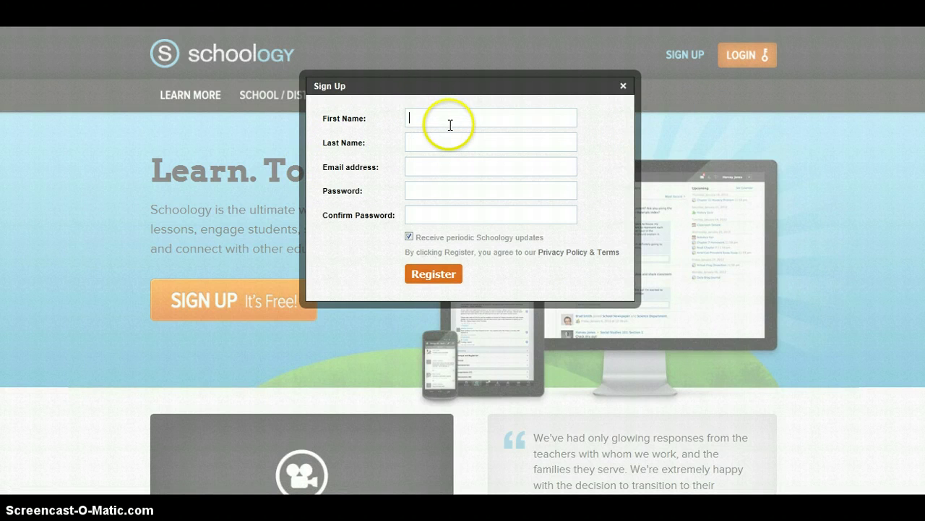
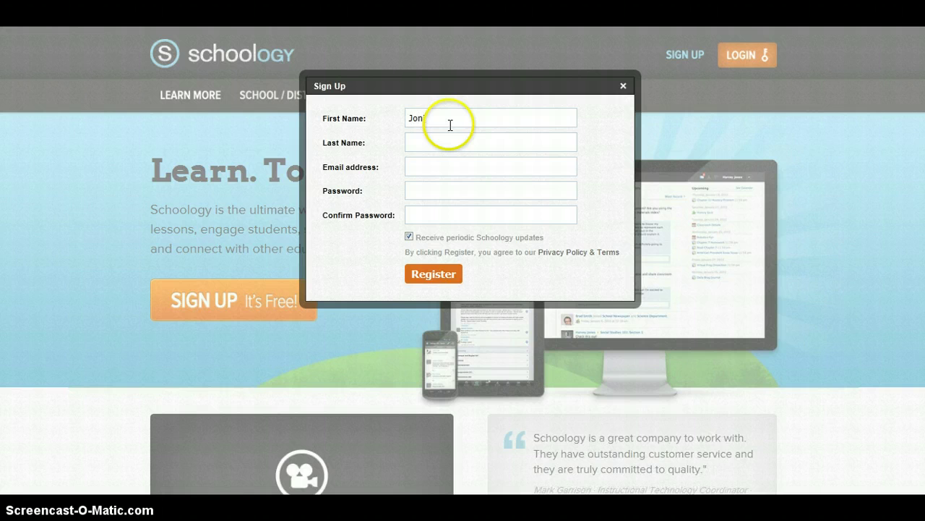
Fill in the teacher's school e-mail and a matching account password on the sign-up form
{"action": "key", "text": "Tab"}
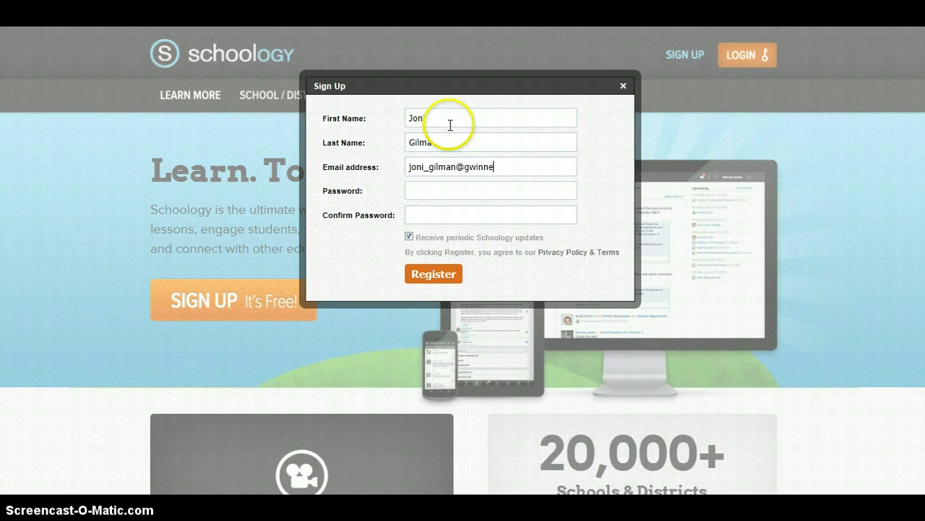
{"action": "key", "text": "Tab"}
{"action": "type", "text": "********"}
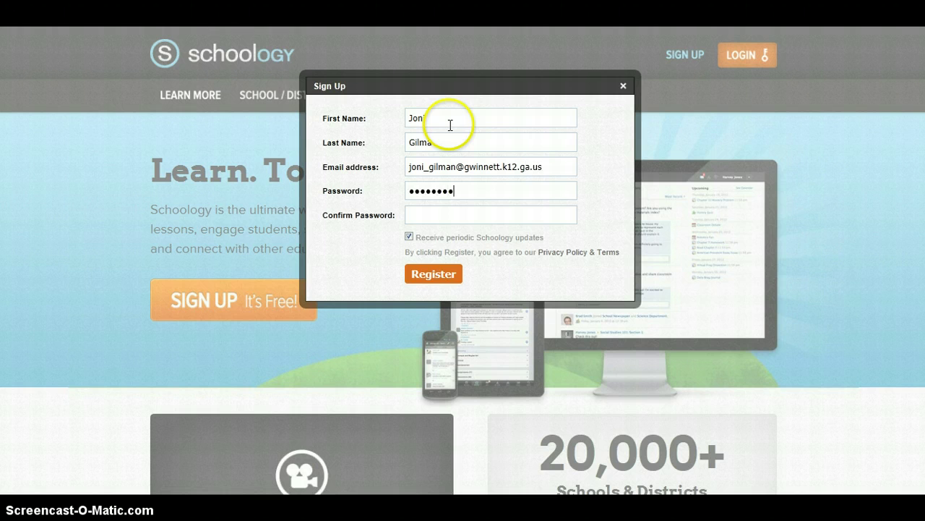
{"action": "key", "text": "Tab"}
{"action": "type", "text": "******"}
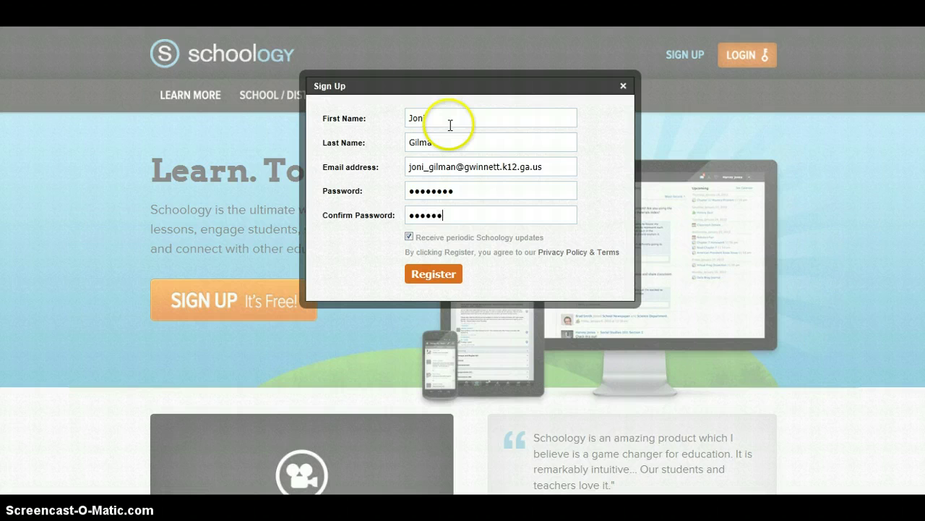
{"action": "type", "text": "**"}
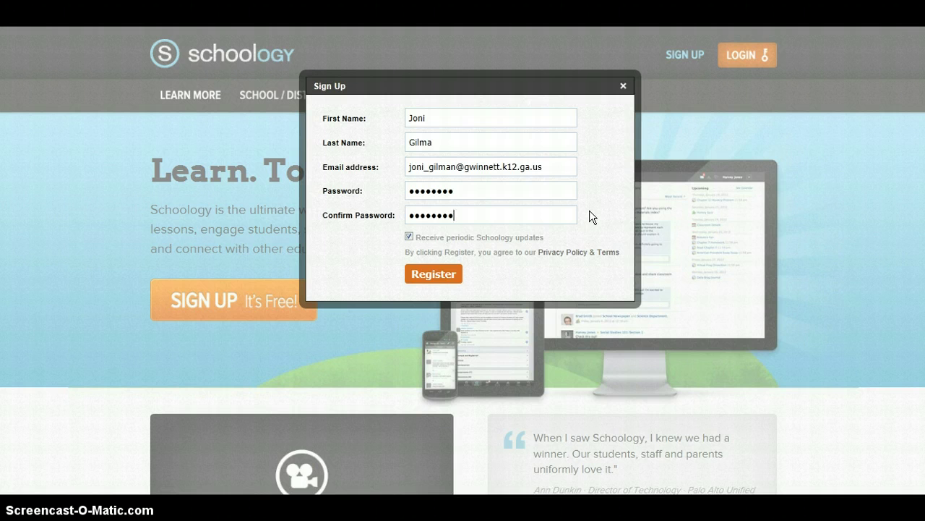
{"action": "left_click", "coordinate": [603, 151]}
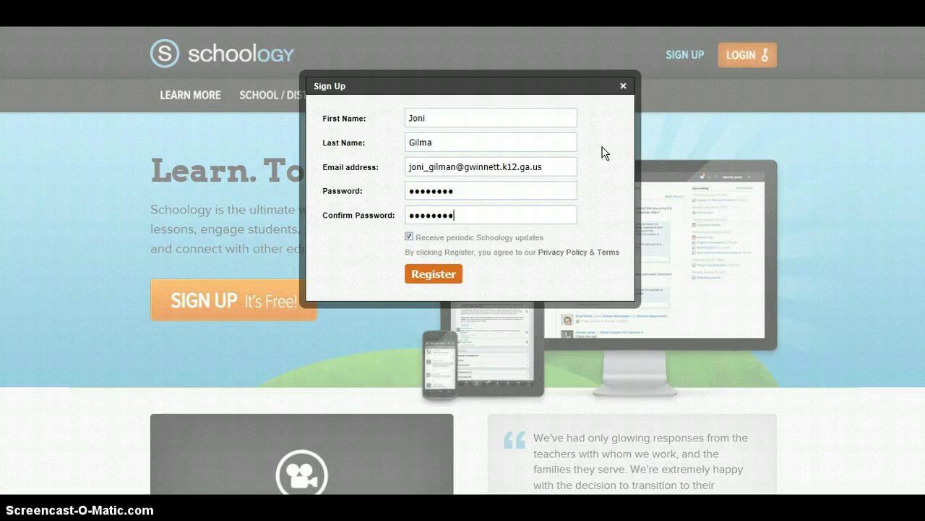
{"action": "left_click", "coordinate": [614, 113]}
Dismiss the sign-up form and log in with the teacher's e-mail and password
{"action": "left_click", "coordinate": [623, 86]}
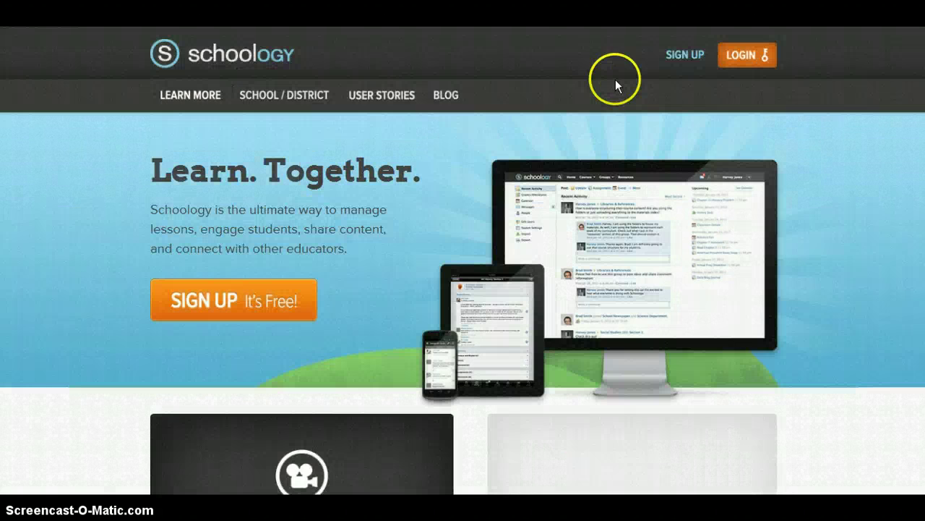
{"action": "left_click", "coordinate": [752, 63]}
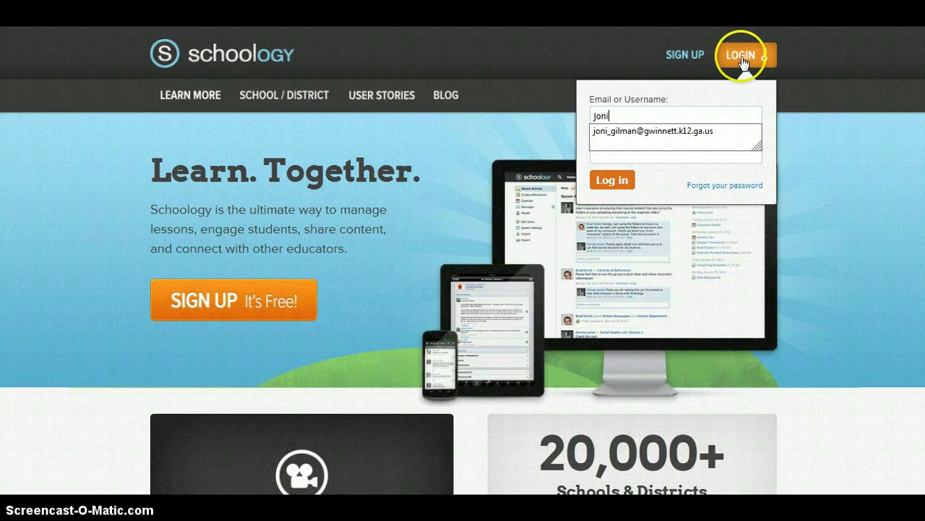
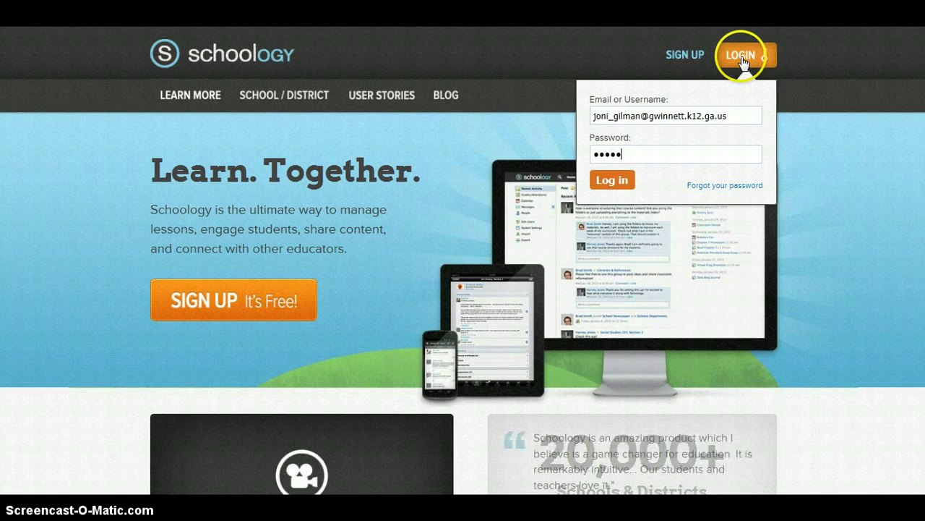
{"action": "left_click", "coordinate": [613, 182]}
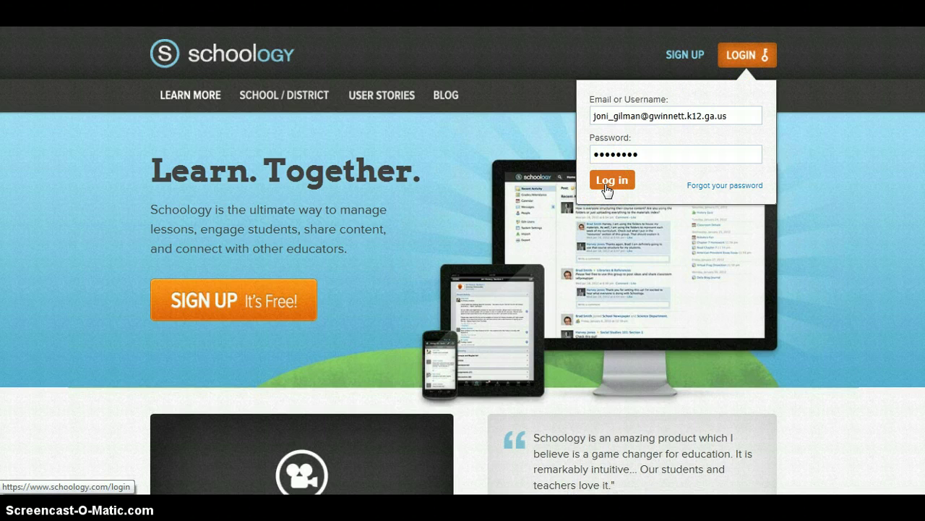
{"action": "left_click", "coordinate": [607, 185]}
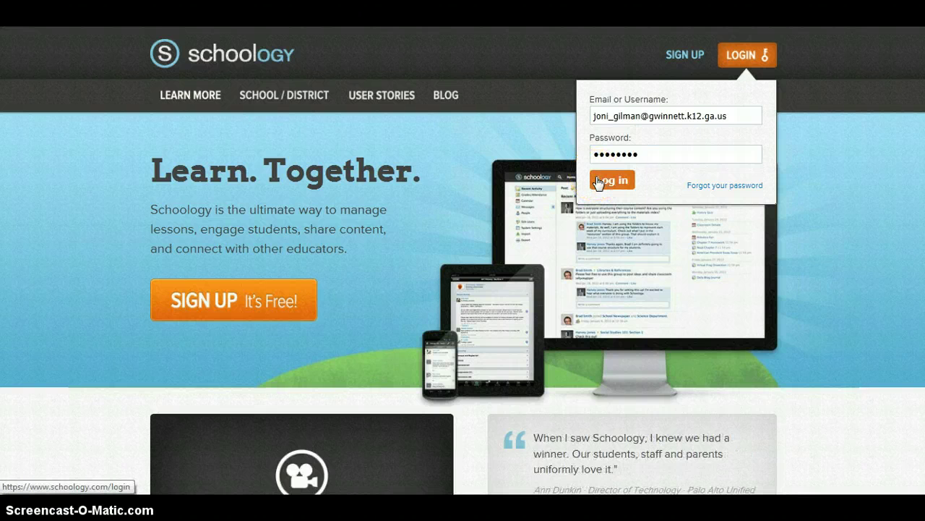
{"action": "left_click", "coordinate": [622, 181]}
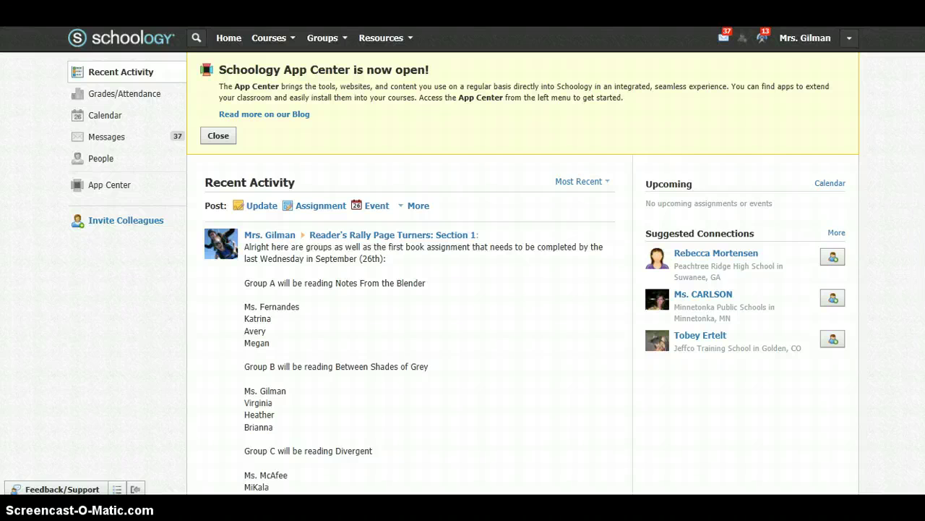
{"action": "scroll", "coordinate": [463, 260], "scroll_direction": "down", "scroll_amount": 5}
{"action": "scroll", "coordinate": [463, 260], "scroll_direction": "down", "scroll_amount": 6}
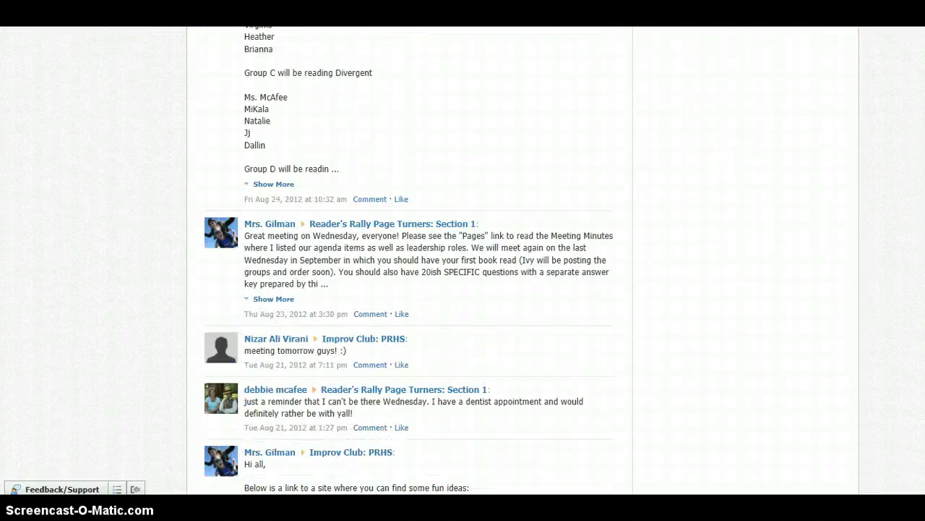
{"action": "scroll", "coordinate": [462, 261], "scroll_direction": "down", "scroll_amount": 6}
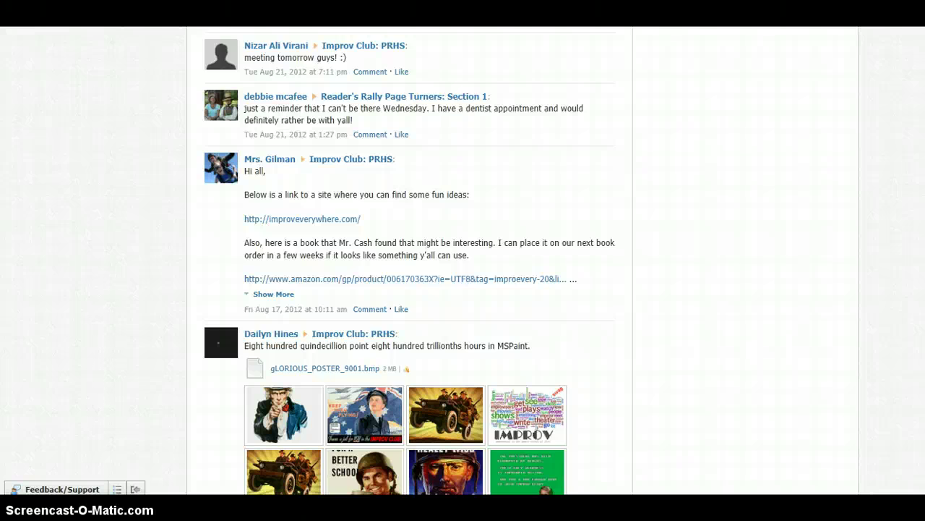
{"action": "scroll", "coordinate": [463, 260], "scroll_direction": "down", "scroll_amount": 4}
{"action": "scroll", "coordinate": [463, 261], "scroll_direction": "down", "scroll_amount": 2}
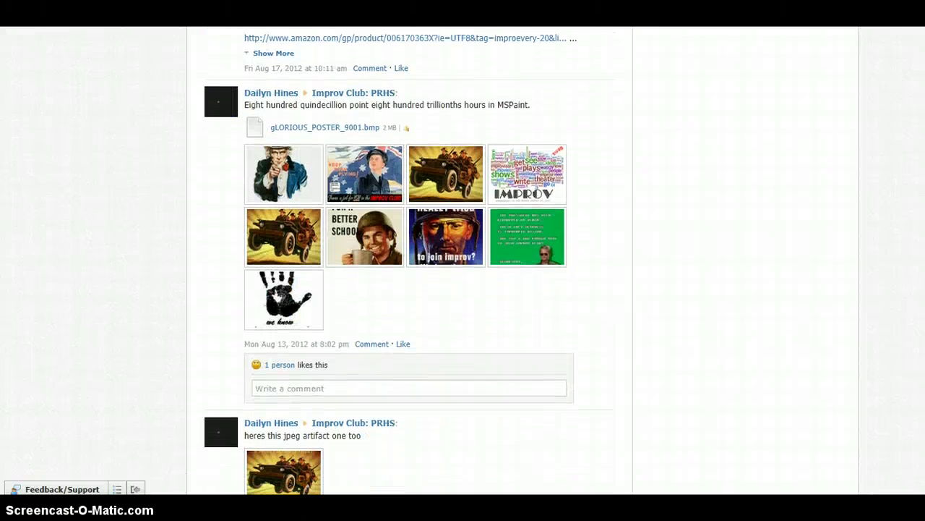
{"action": "scroll", "coordinate": [462, 260], "scroll_direction": "down", "scroll_amount": 2}
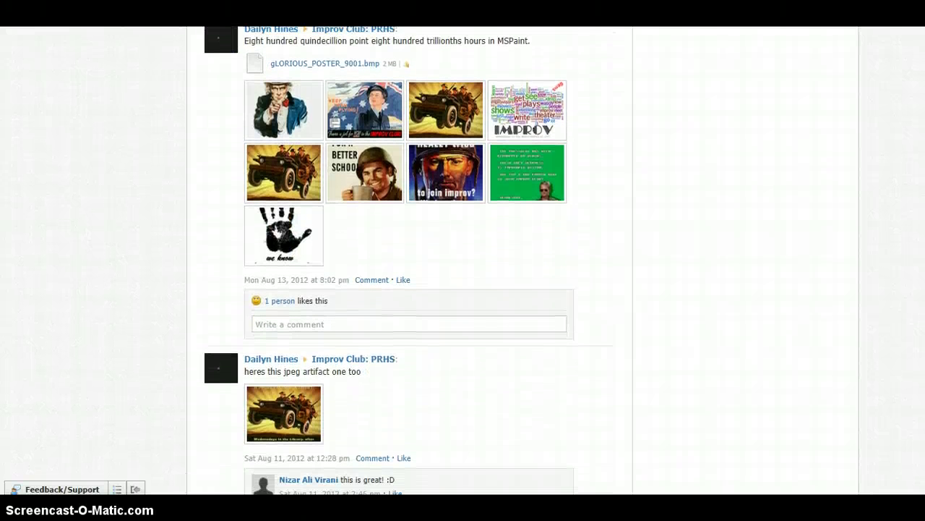
{"action": "scroll", "coordinate": [462, 261], "scroll_direction": "down", "scroll_amount": 2}
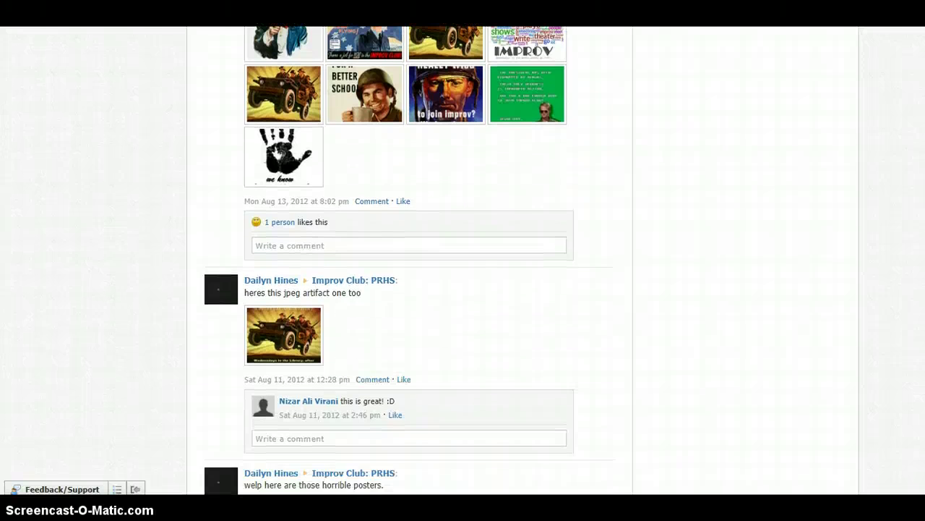
{"action": "scroll", "coordinate": [463, 260], "scroll_direction": "down", "scroll_amount": 12}
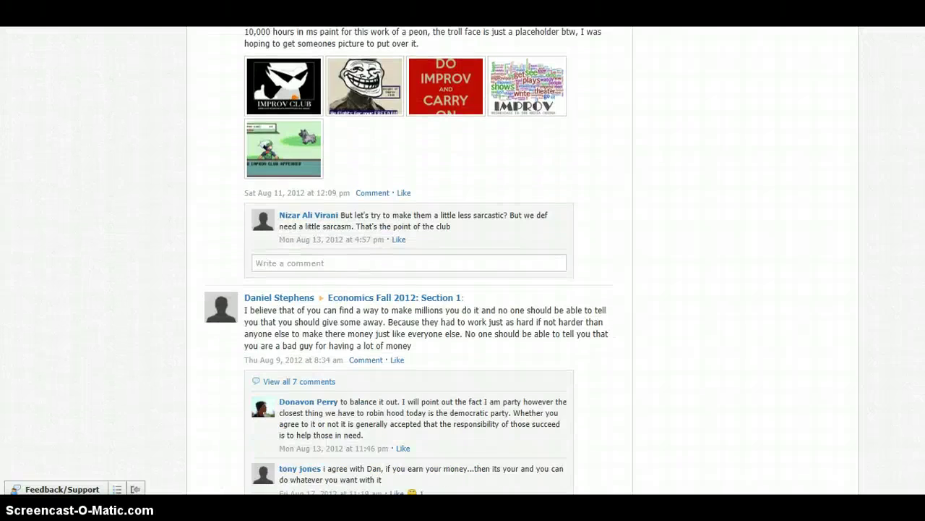
{"action": "scroll", "coordinate": [409, 260], "scroll_direction": "down", "scroll_amount": 4}
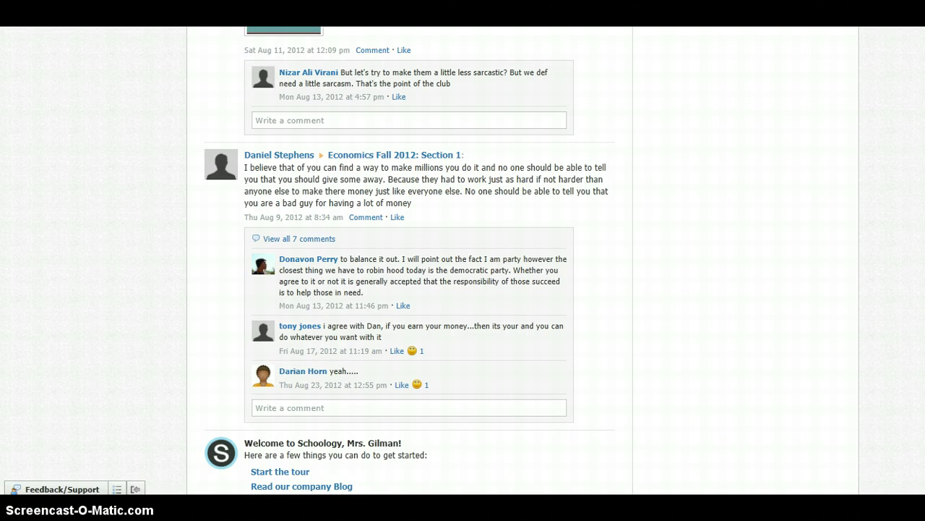
{"action": "scroll", "coordinate": [408, 261], "scroll_direction": "up", "scroll_amount": 15}
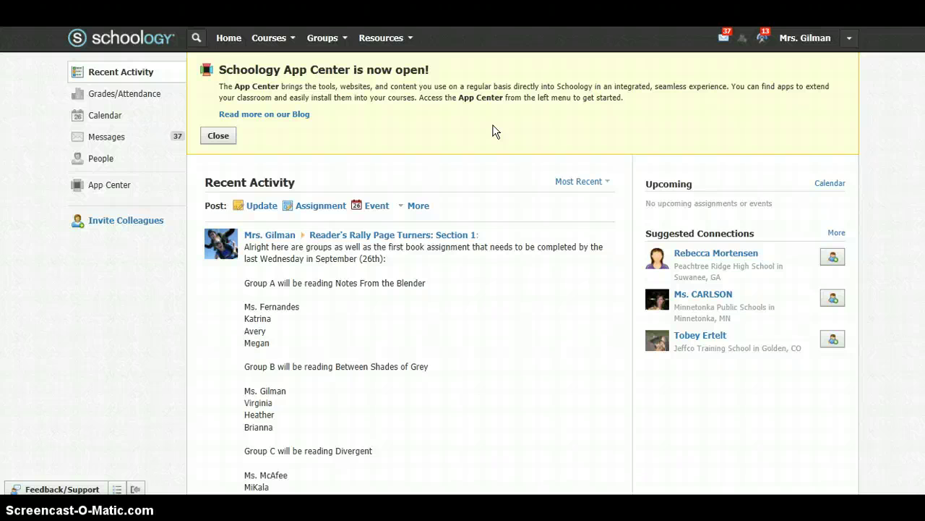
Create course 'PreAP Language Arts' with subject area Language Arts and grade level 11th
{"action": "left_click", "coordinate": [292, 45]}
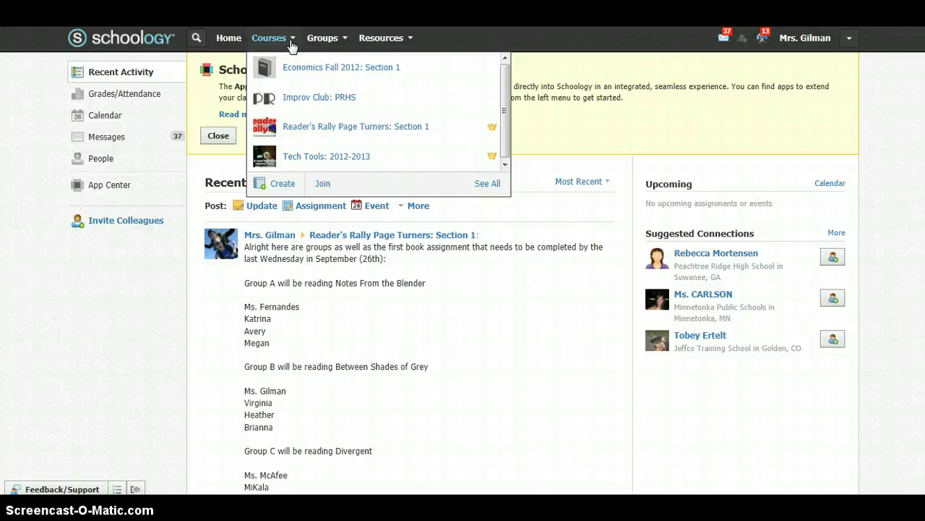
{"action": "left_click", "coordinate": [278, 186]}
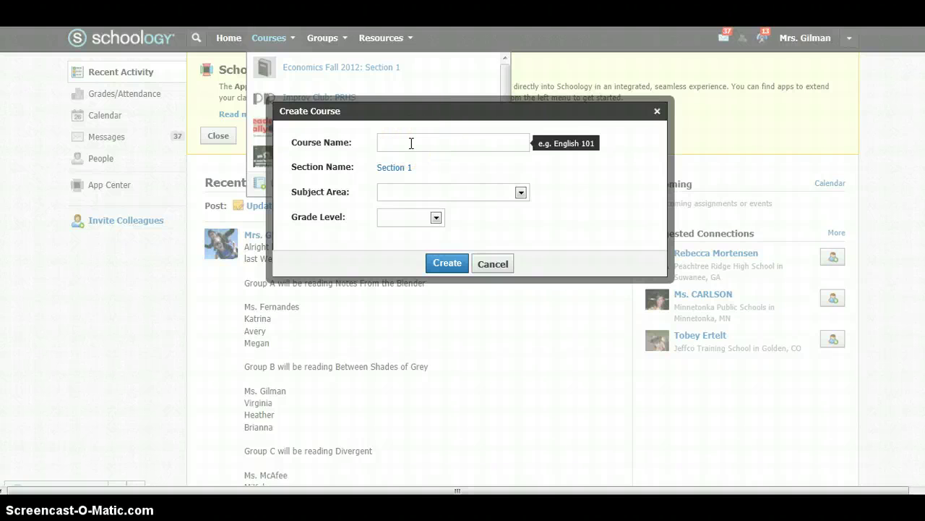
{"action": "type", "text": "PreAP Language Arts"}
{"action": "left_click", "coordinate": [470, 185]}
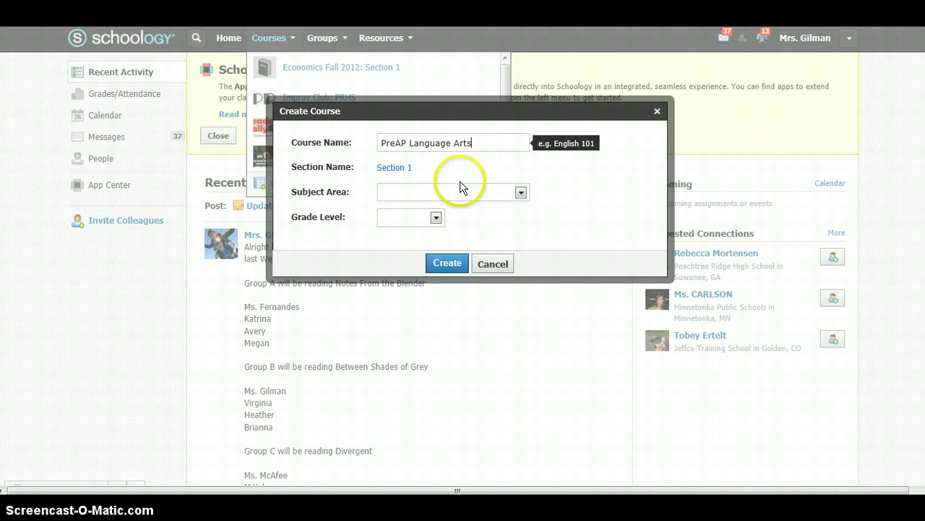
{"action": "left_click", "coordinate": [457, 191]}
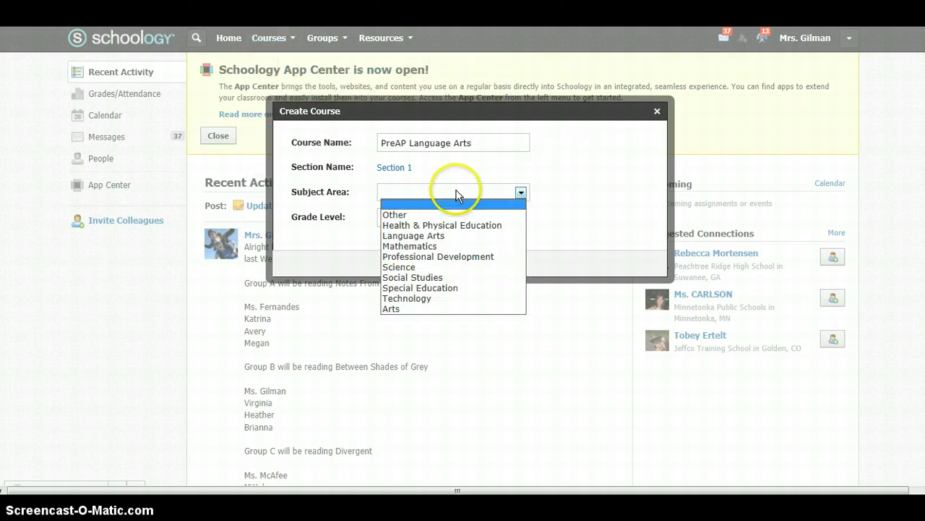
{"action": "left_click", "coordinate": [443, 236]}
{"action": "left_click", "coordinate": [415, 216]}
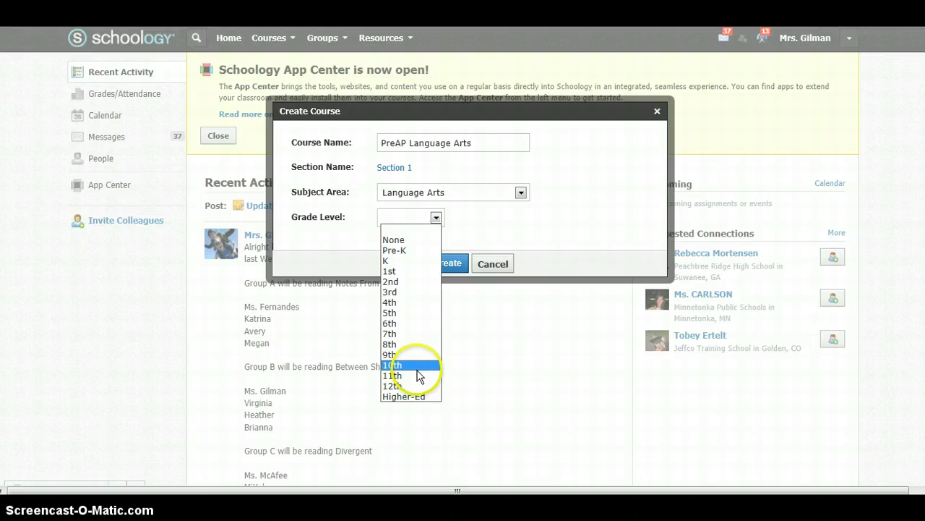
{"action": "left_click", "coordinate": [419, 375]}
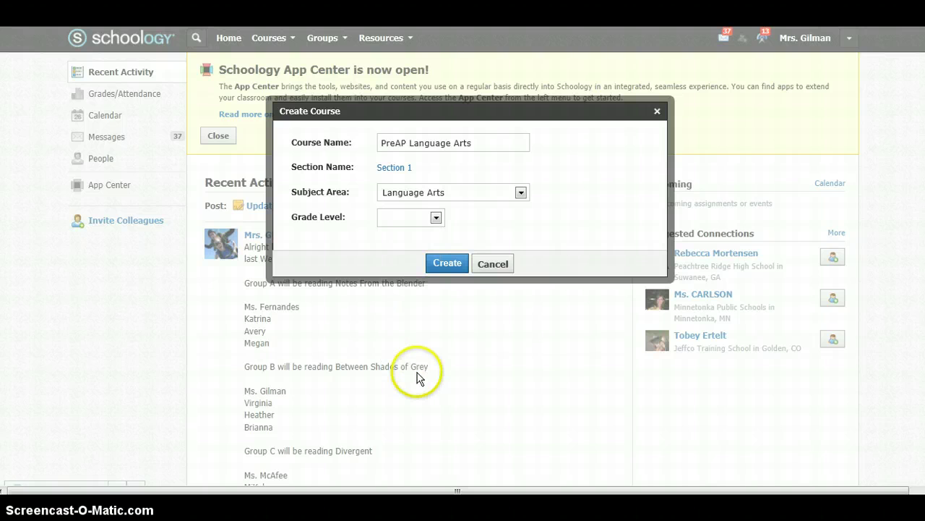
{"action": "left_click", "coordinate": [450, 262]}
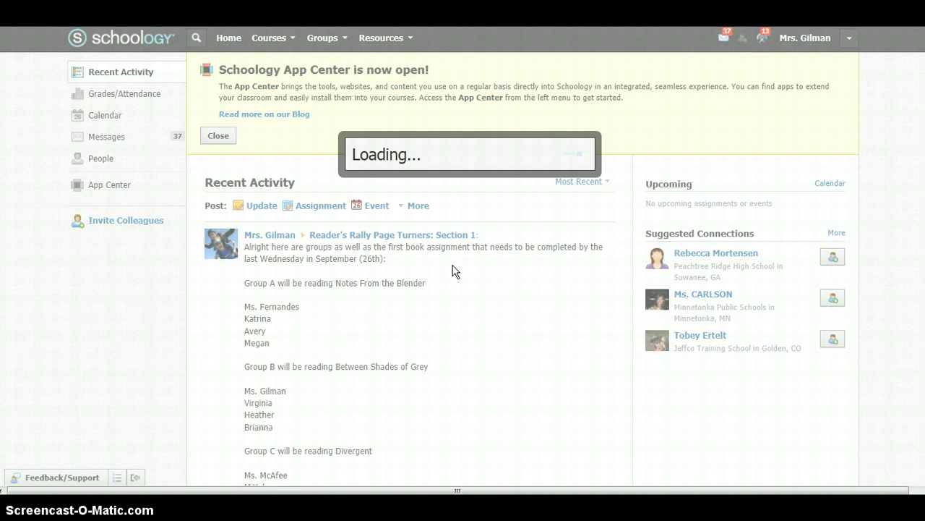
Open the course's Edit Picture dialog, then close it without changing the picture
{"action": "left_click", "coordinate": [332, 205]}
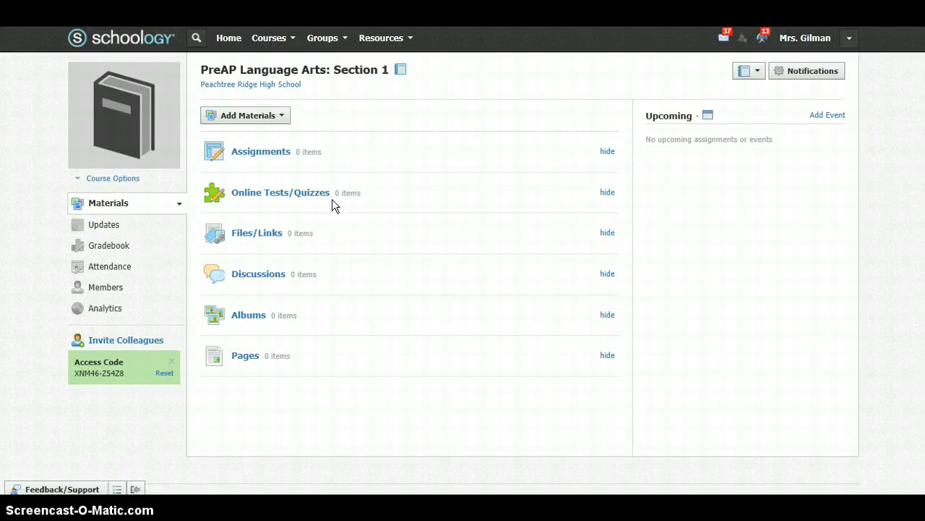
{"action": "mouse_move", "coordinate": [149, 87]}
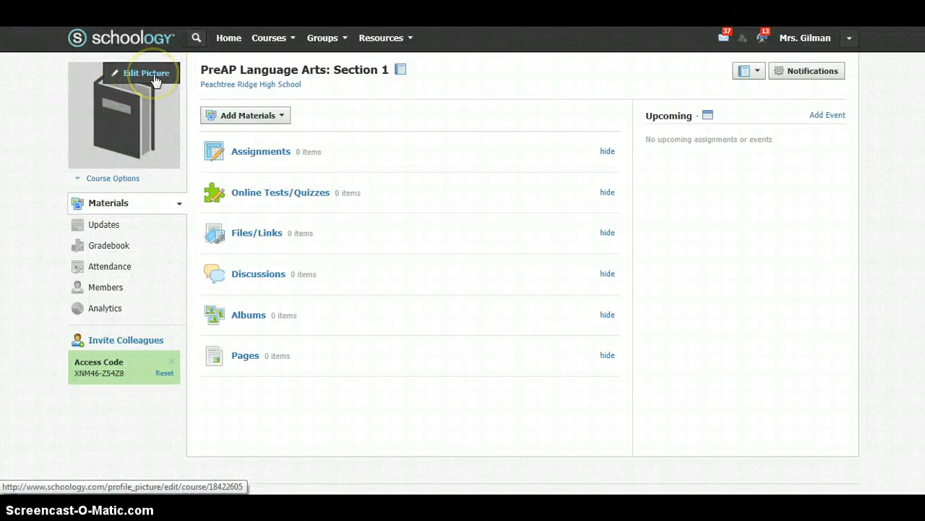
{"action": "left_click", "coordinate": [154, 80]}
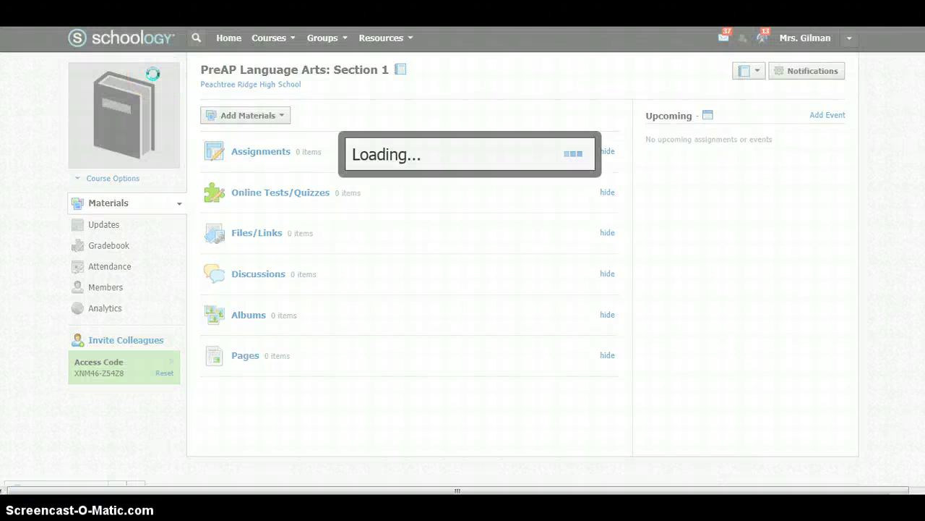
{"action": "left_click", "coordinate": [318, 193]}
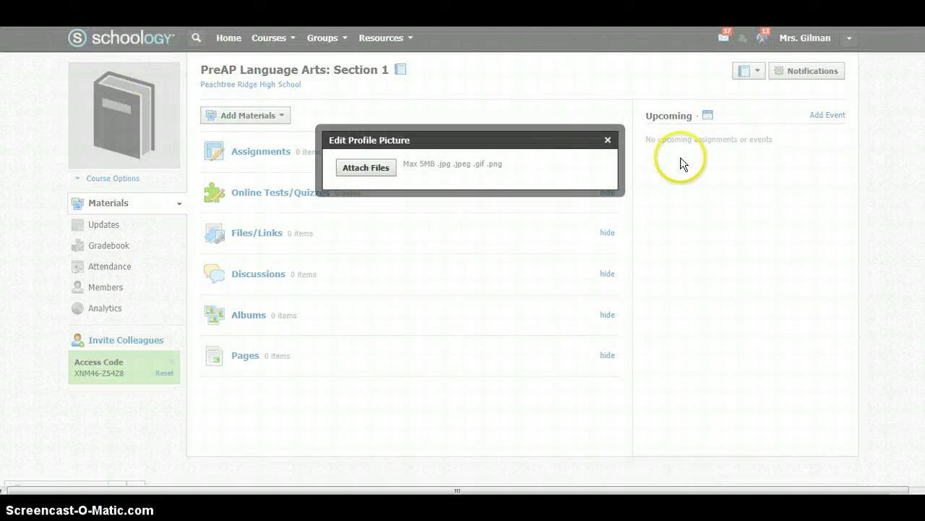
{"action": "left_click", "coordinate": [608, 140]}
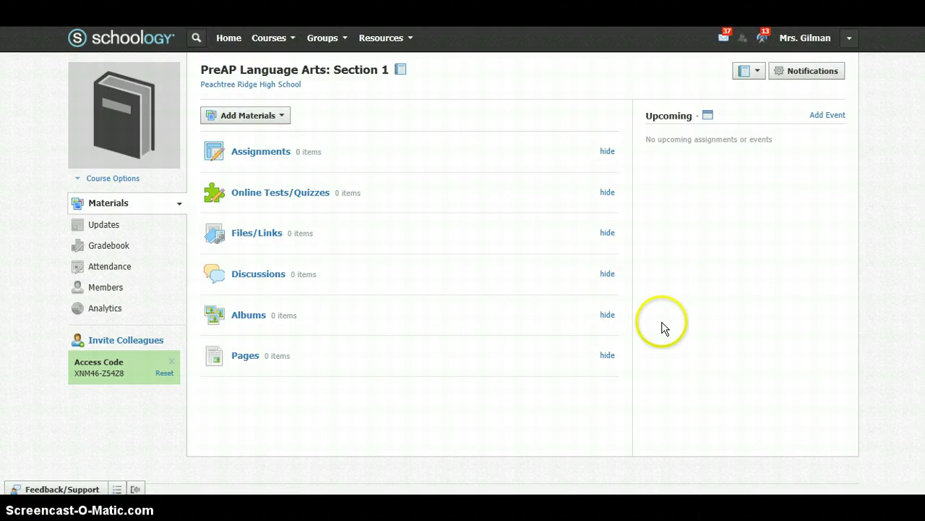
{"action": "left_click", "coordinate": [606, 315]}
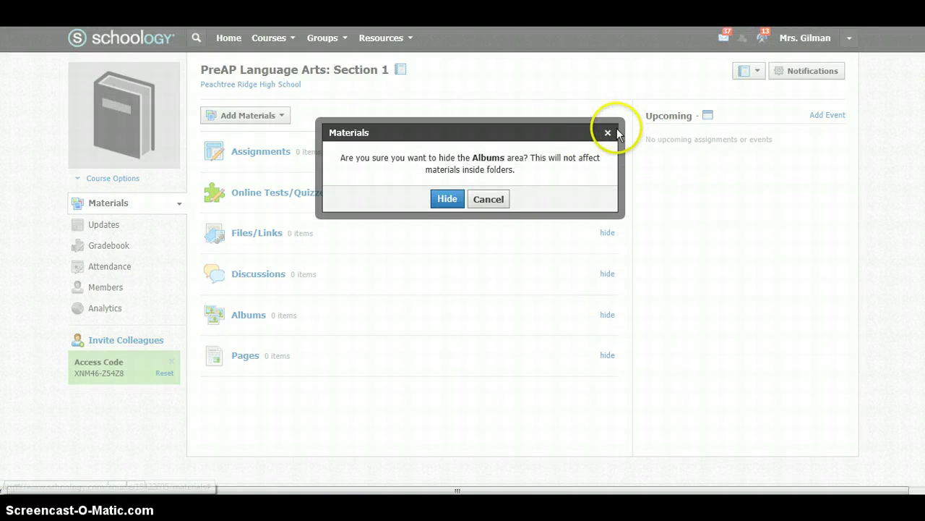
{"action": "left_click", "coordinate": [607, 133]}
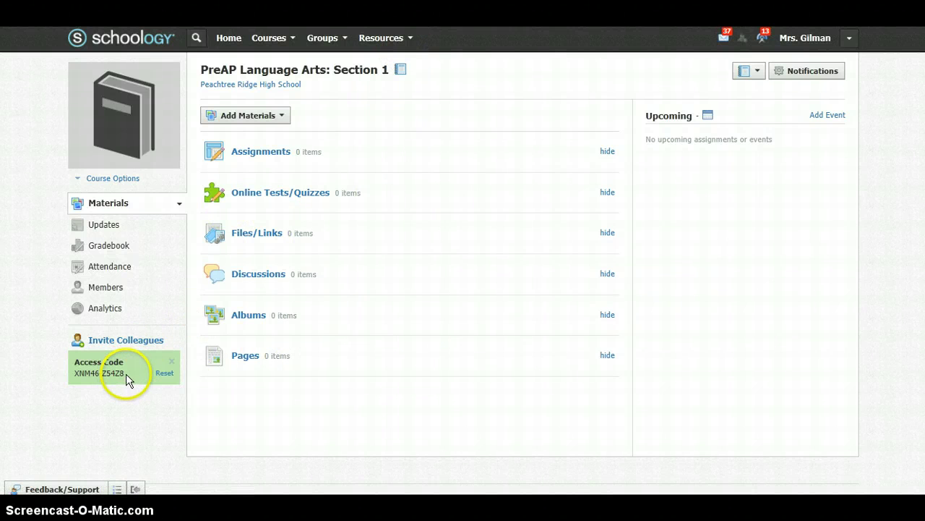
Select the course access code text in the Access Code box, then deselect it
{"action": "left_click_drag", "start_coordinate": [124, 376], "coordinate": [96, 383]}
{"action": "left_click", "coordinate": [97, 382]}
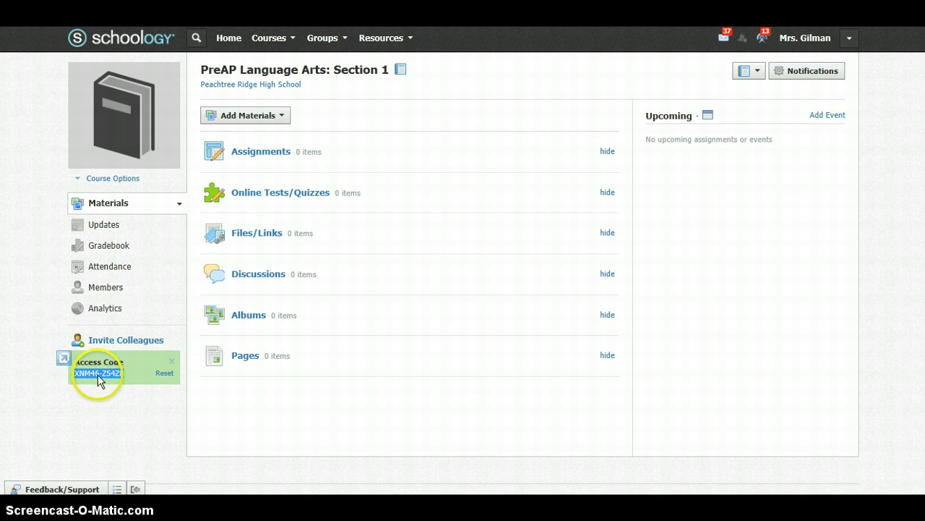
{"action": "left_click_drag", "start_coordinate": [99, 382], "coordinate": [102, 381]}
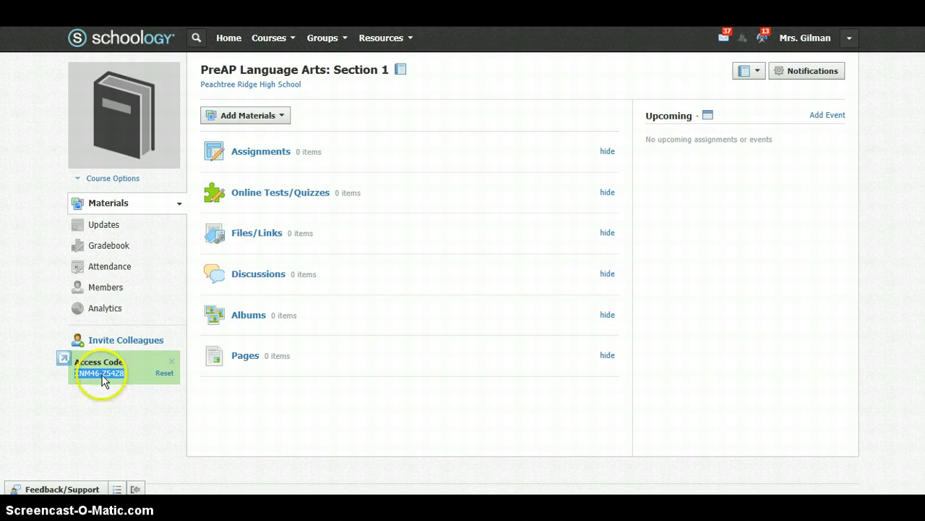
{"action": "left_click", "coordinate": [96, 402]}
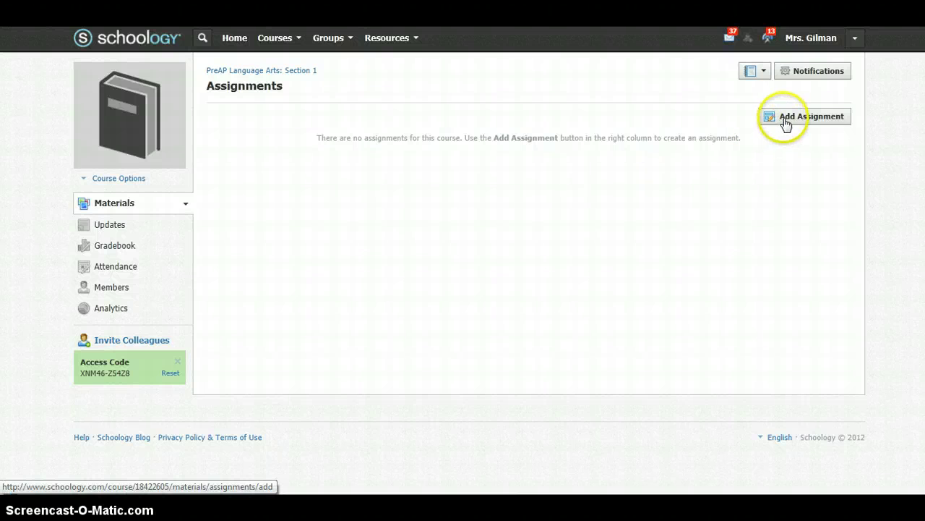
Add a 100-point 'Research Paper' assignment with dropbox, due 8/13/12 at 11:59PM
{"action": "left_click", "coordinate": [785, 123]}
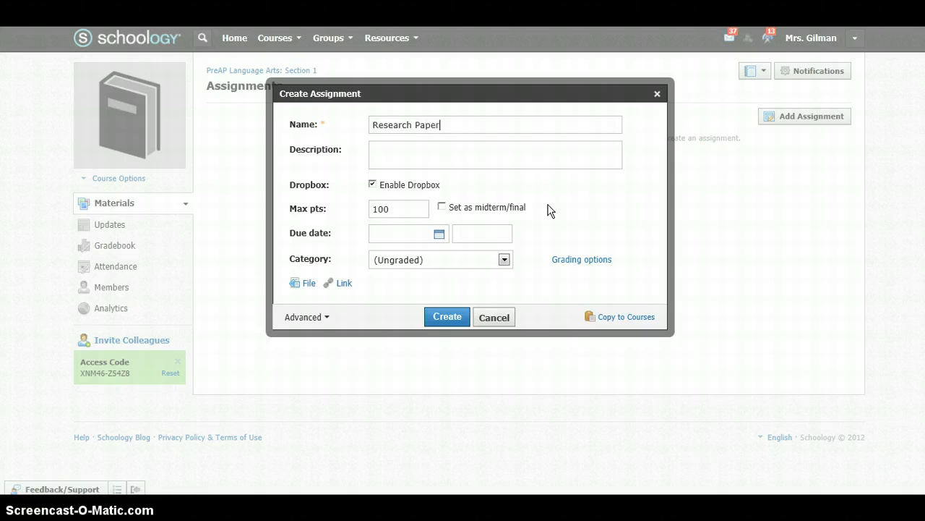
{"action": "left_click", "coordinate": [440, 153]}
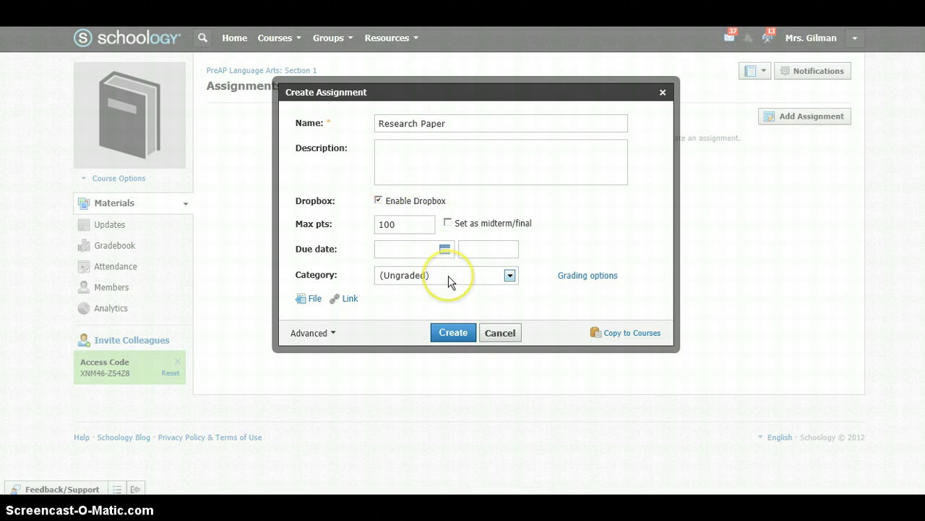
{"action": "left_click", "coordinate": [445, 249]}
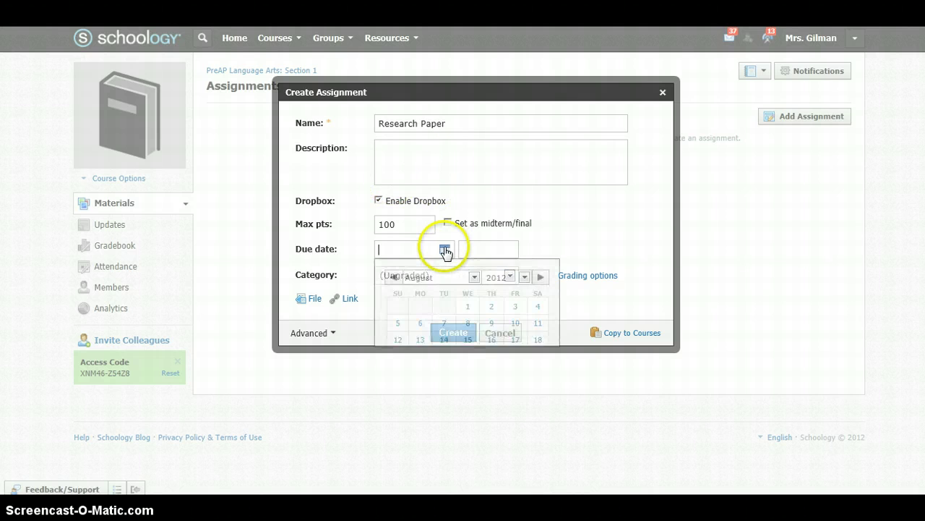
{"action": "left_click", "coordinate": [420, 339]}
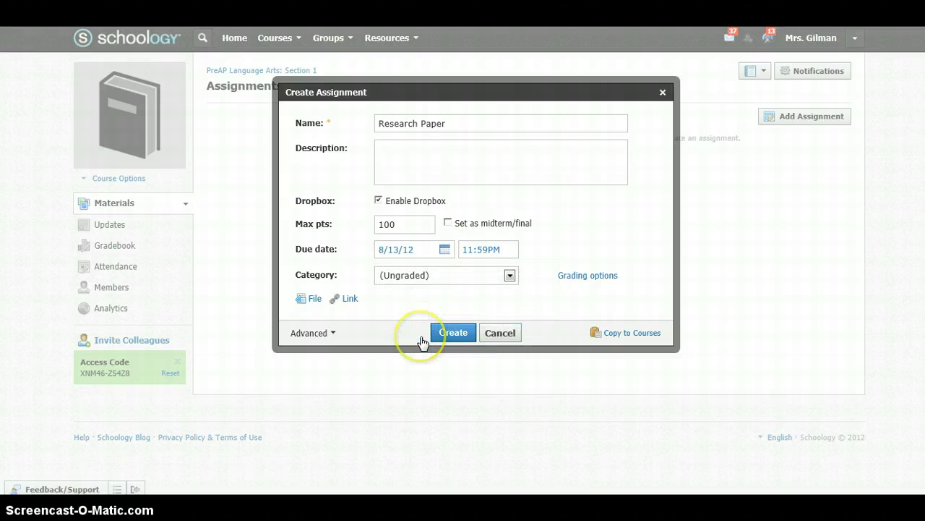
{"action": "left_click", "coordinate": [454, 334]}
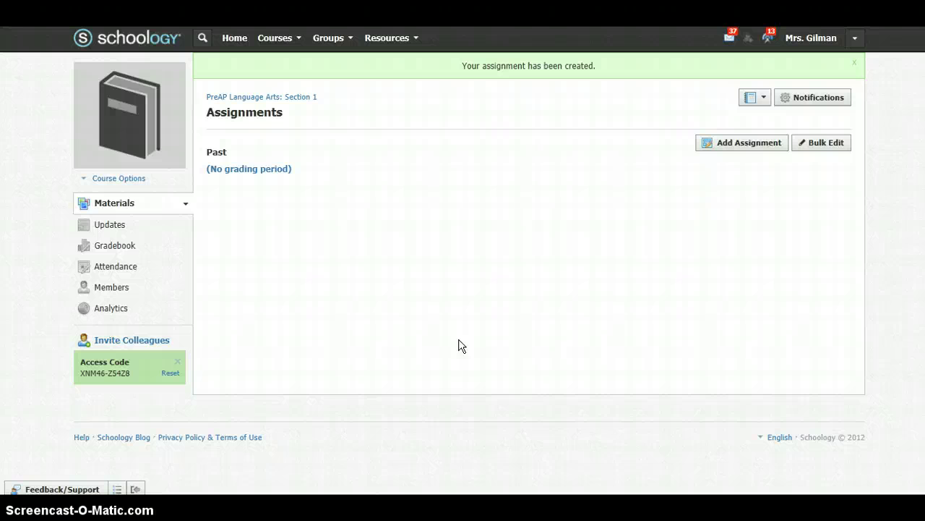
{"action": "left_click", "coordinate": [404, 260]}
From See All courses, open the past 11 CP LA: 1st block course under the Past tab
{"action": "left_click", "coordinate": [300, 42]}
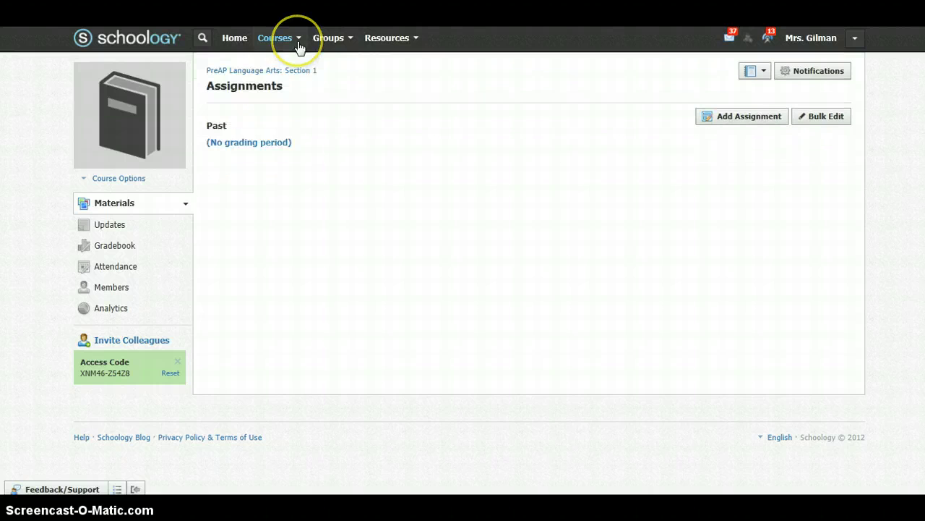
{"action": "left_click", "coordinate": [300, 42]}
{"action": "left_click", "coordinate": [299, 41]}
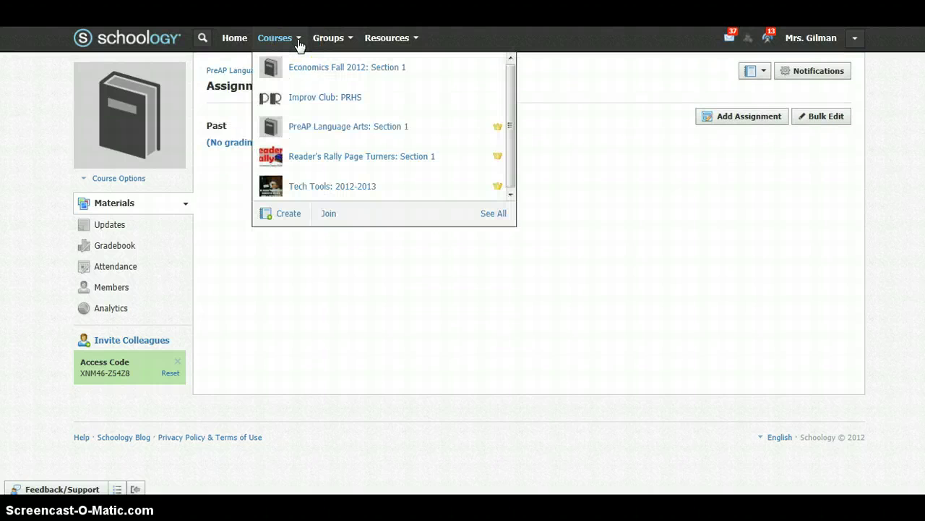
{"action": "left_click", "coordinate": [483, 215]}
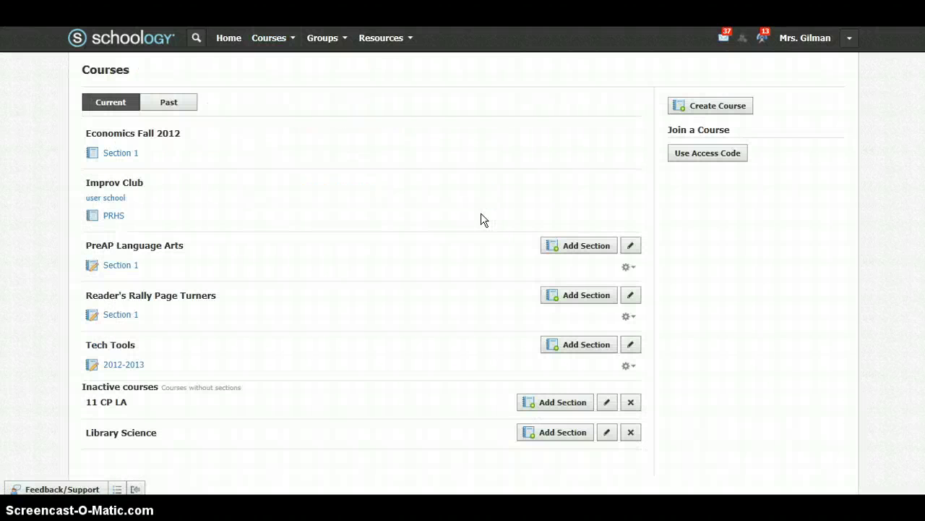
{"action": "left_click", "coordinate": [176, 110]}
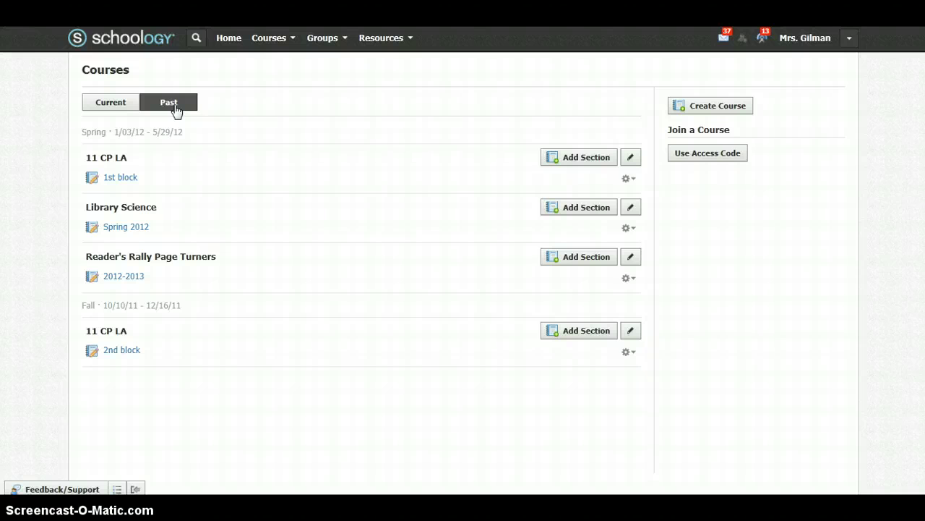
{"action": "left_click", "coordinate": [124, 179]}
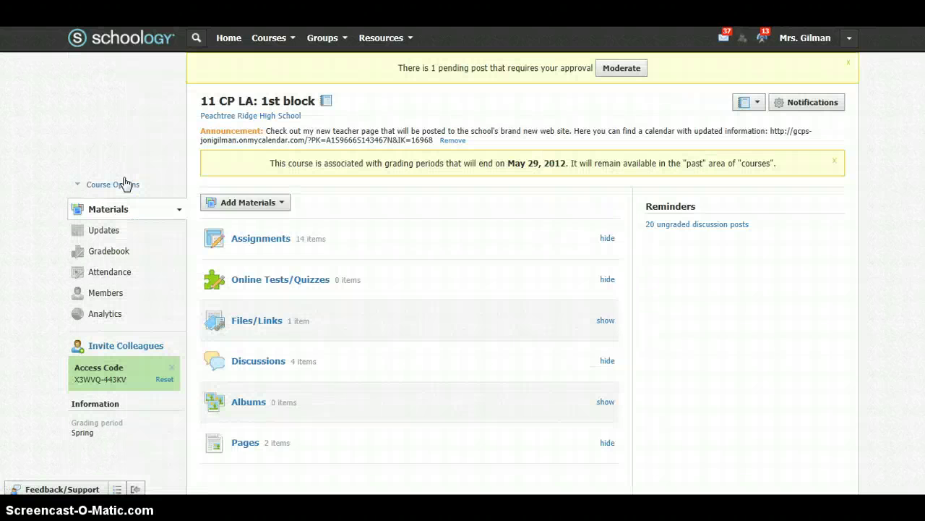
Open 'Final Draft of Call to Action Research Paper' from past Spring assignments and scroll through it
{"action": "left_click", "coordinate": [267, 235]}
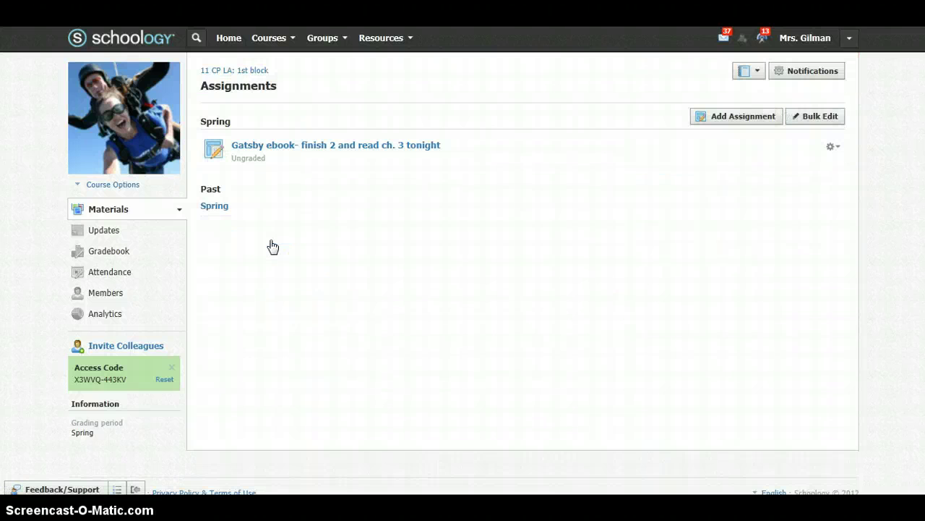
{"action": "double_click", "coordinate": [216, 207]}
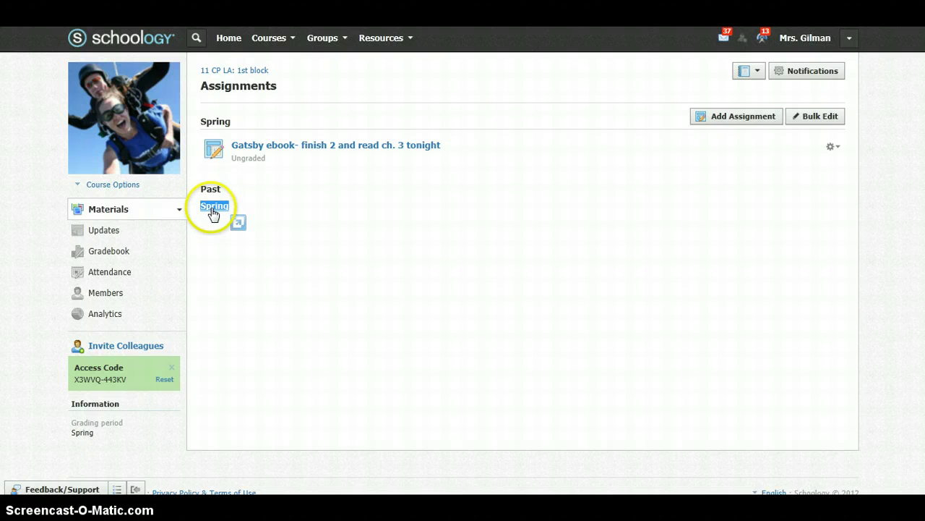
{"action": "left_click", "coordinate": [214, 207]}
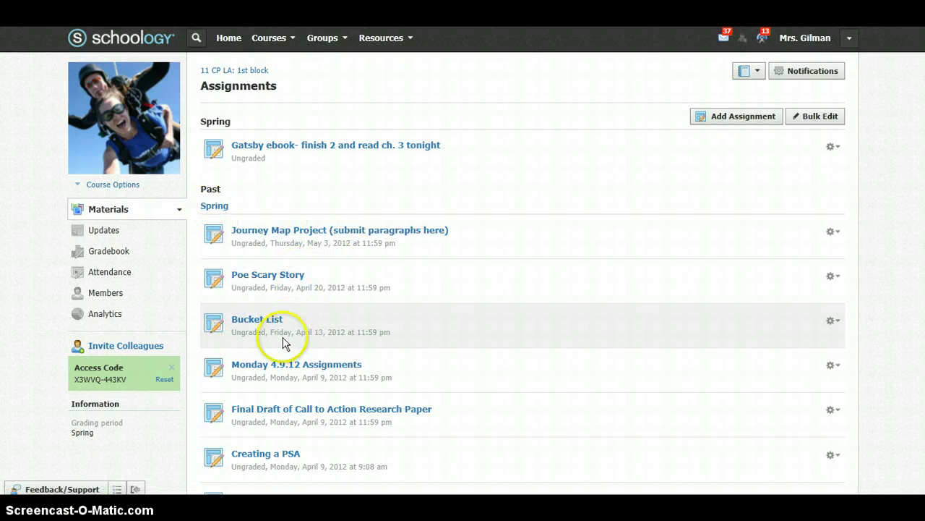
{"action": "left_click", "coordinate": [373, 415]}
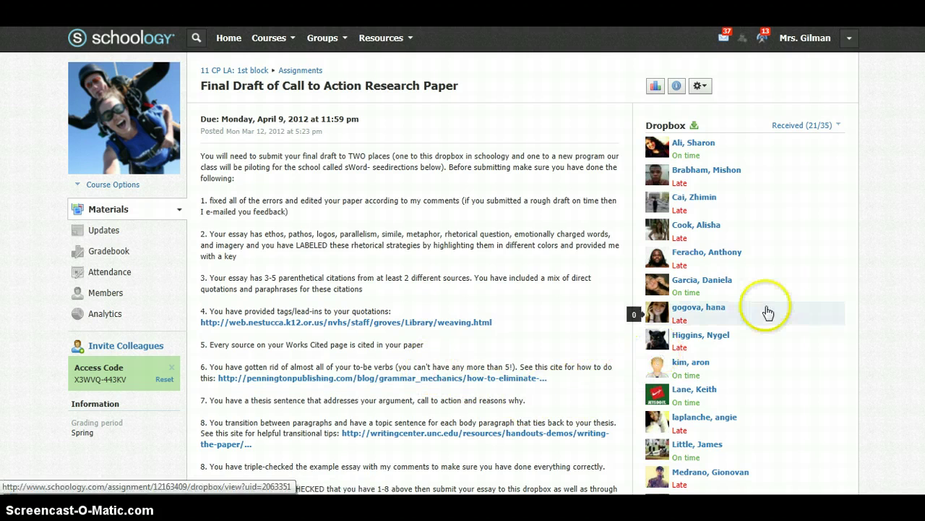
{"action": "scroll", "coordinate": [897, 268], "scroll_direction": "down", "scroll_amount": 5}
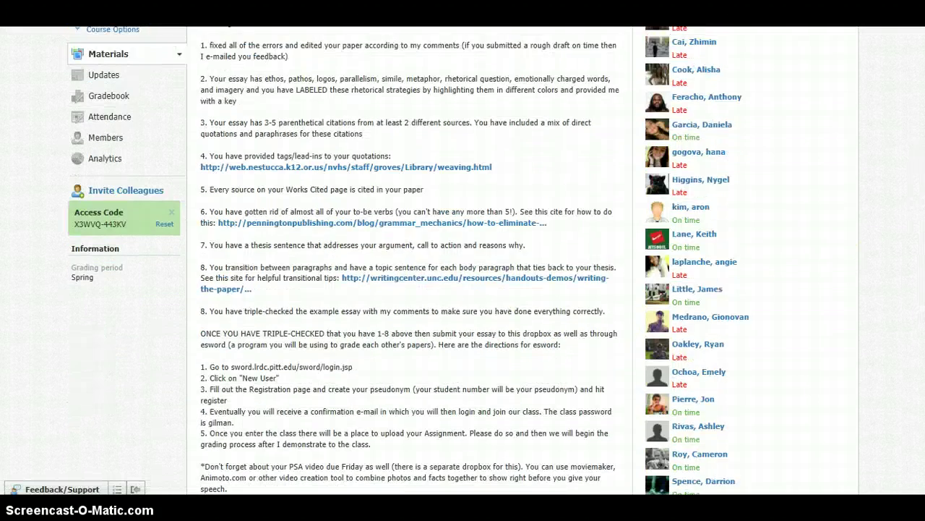
{"action": "scroll", "coordinate": [897, 268], "scroll_direction": "up", "scroll_amount": 4}
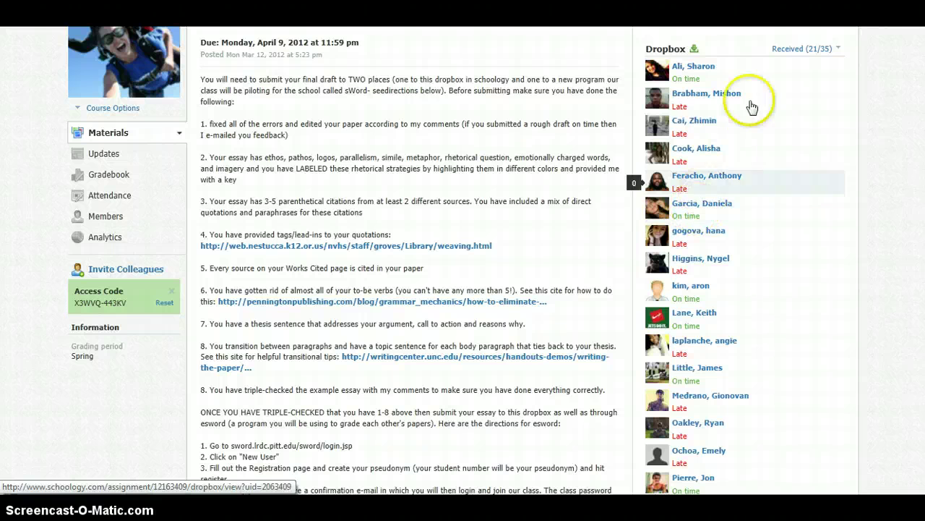
Open the first student's Revision 2 dropbox submission, scroll through it, and close the viewer
{"action": "left_click", "coordinate": [690, 71]}
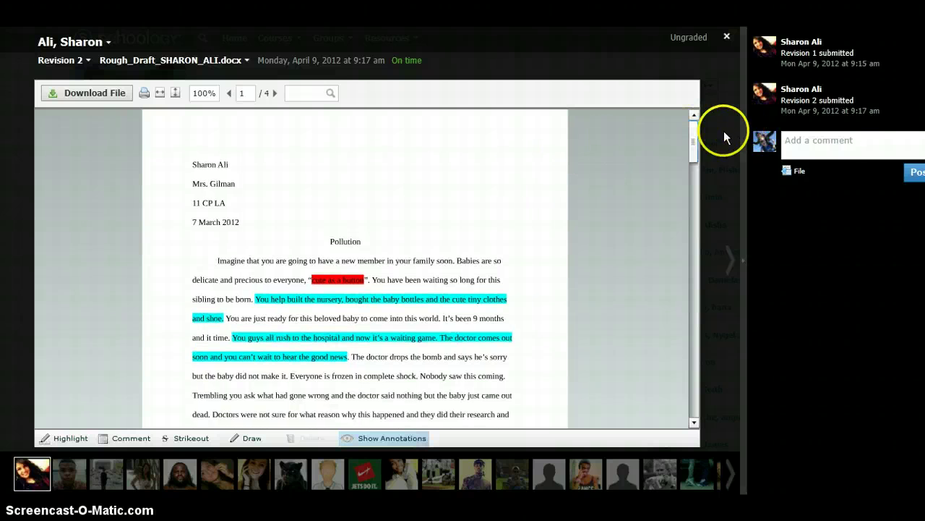
{"action": "left_click_drag", "start_coordinate": [694, 138], "coordinate": [694, 206]}
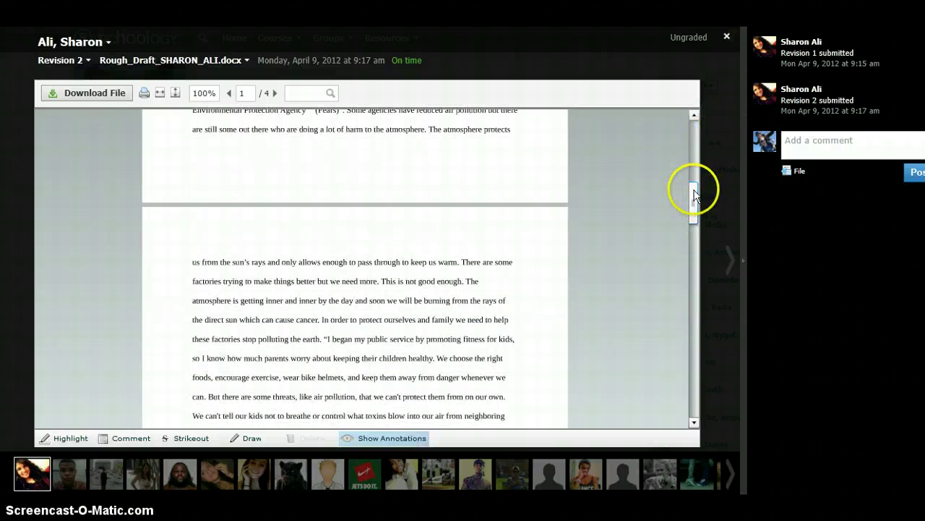
{"action": "left_click", "coordinate": [727, 37]}
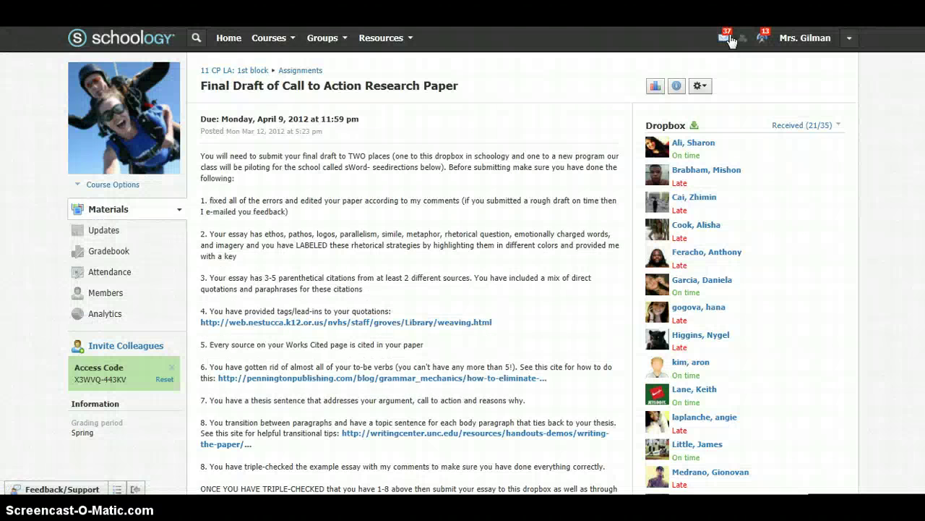
Open the 'Discussion post- complete by Friday' discussion in 11 CP LA: 1st block and review its 27 comments
{"action": "left_click", "coordinate": [253, 75]}
{"action": "left_click", "coordinate": [243, 367]}
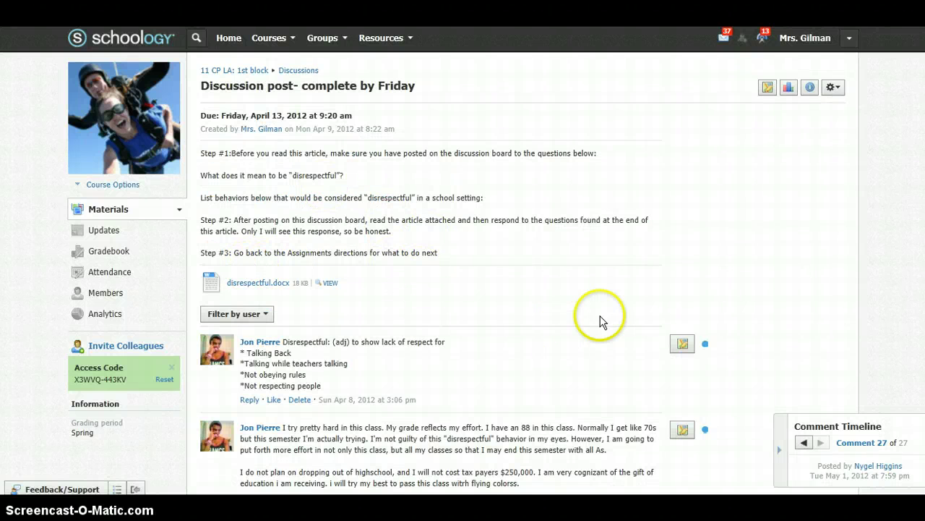
{"action": "scroll", "coordinate": [600, 322], "scroll_direction": "down", "scroll_amount": 15}
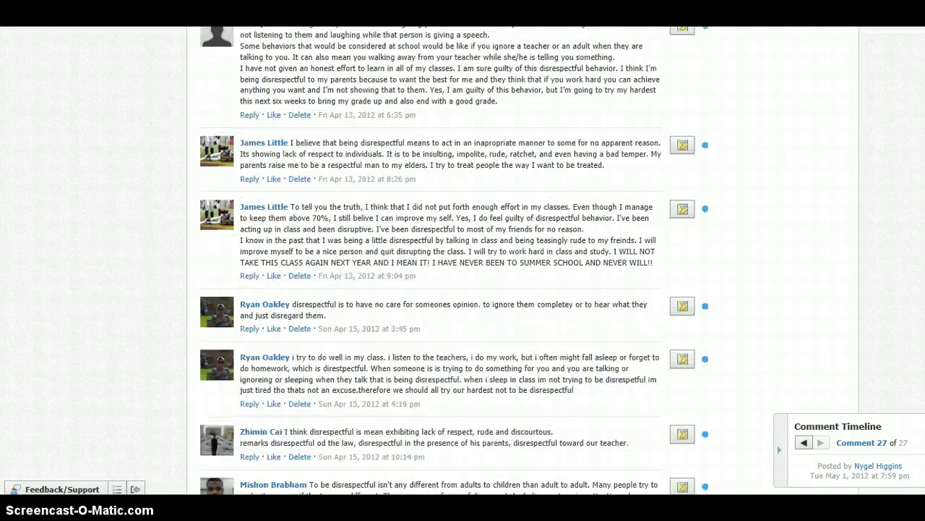
{"action": "scroll", "coordinate": [431, 261], "scroll_direction": "down", "scroll_amount": 5}
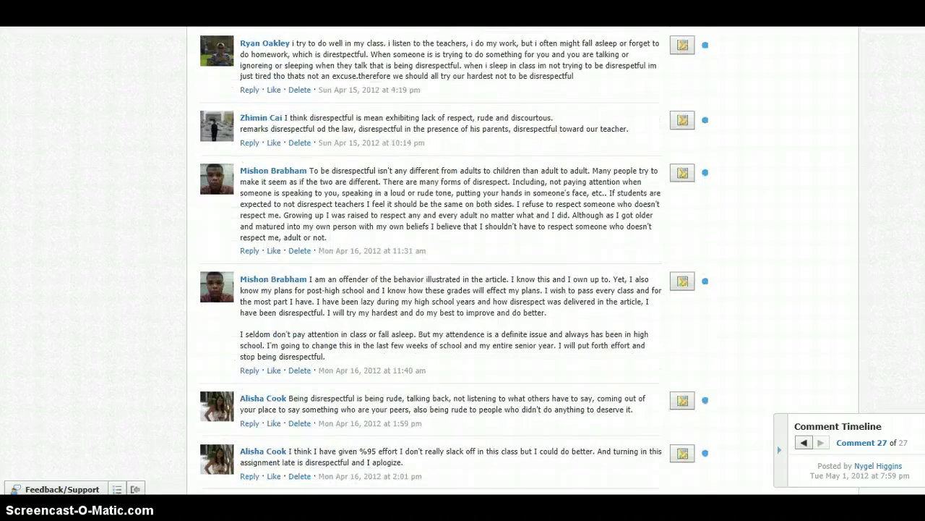
{"action": "scroll", "coordinate": [431, 260], "scroll_direction": "down", "scroll_amount": 3}
{"action": "scroll", "coordinate": [431, 260], "scroll_direction": "down", "scroll_amount": 5}
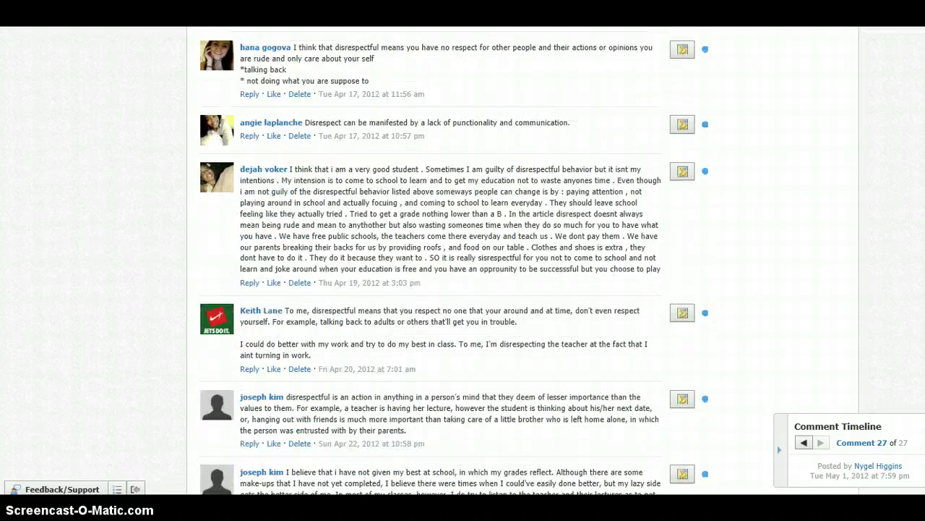
{"action": "scroll", "coordinate": [454, 262], "scroll_direction": "down", "scroll_amount": 1}
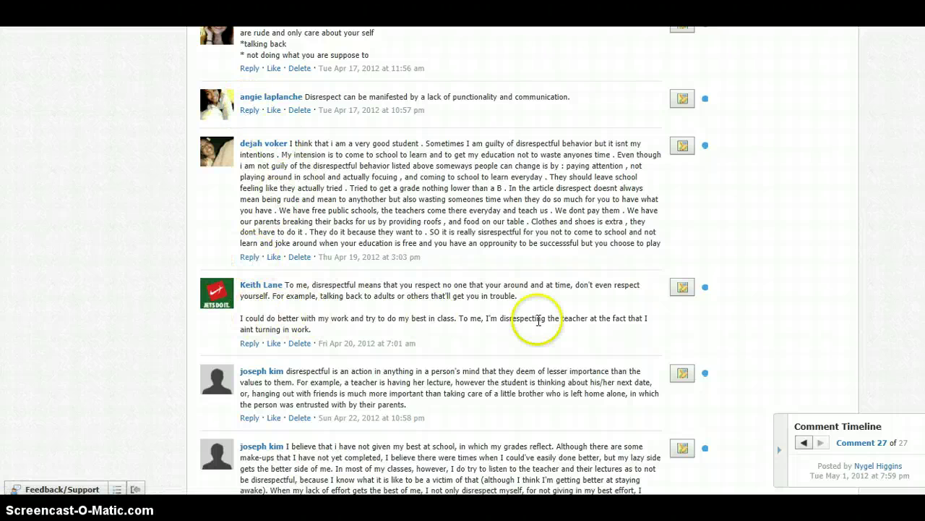
{"action": "mouse_move", "coordinate": [917, 239]}
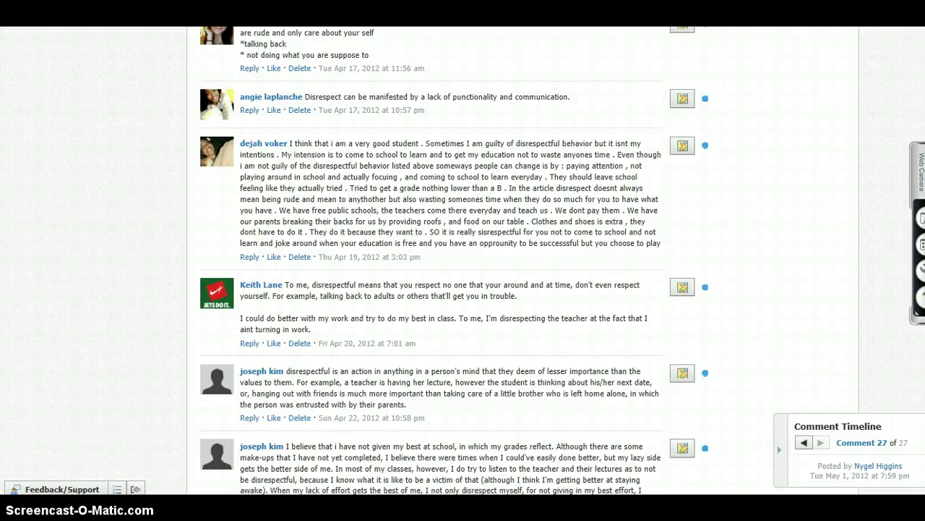
{"action": "scroll", "coordinate": [434, 261], "scroll_direction": "down", "scroll_amount": 10}
{"action": "scroll", "coordinate": [434, 260], "scroll_direction": "up", "scroll_amount": 20}
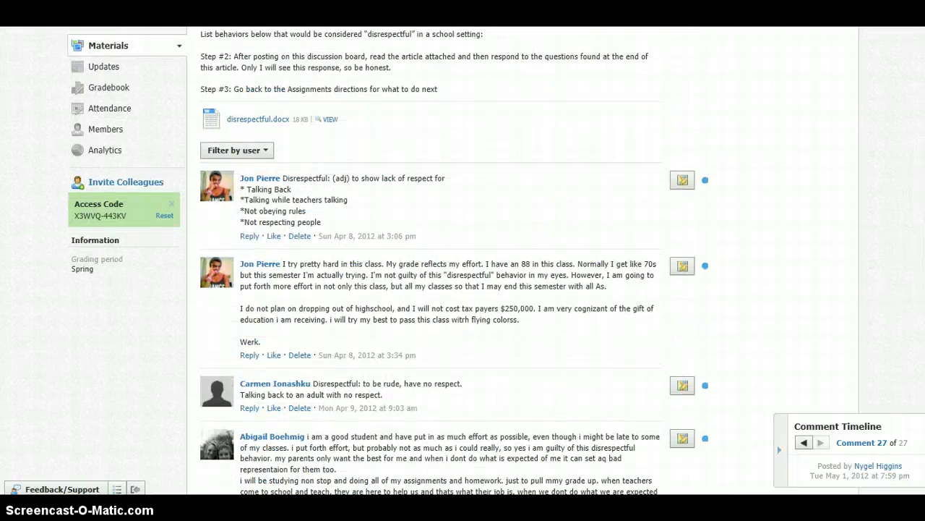
{"action": "scroll", "coordinate": [434, 261], "scroll_direction": "up", "scroll_amount": 3}
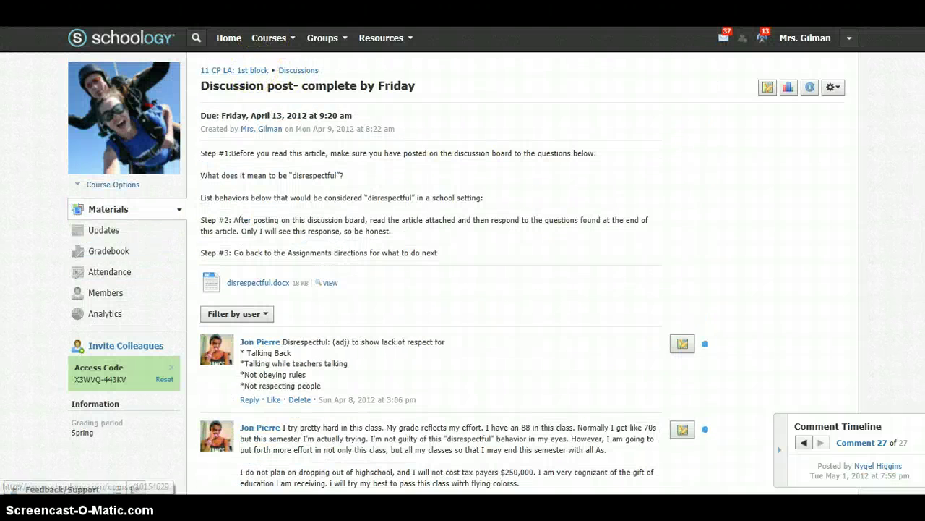
Go Home, then open PreAP Language Arts: Section 1 from Courses and show its Course Options
{"action": "left_click", "coordinate": [290, 45]}
{"action": "left_click", "coordinate": [232, 41]}
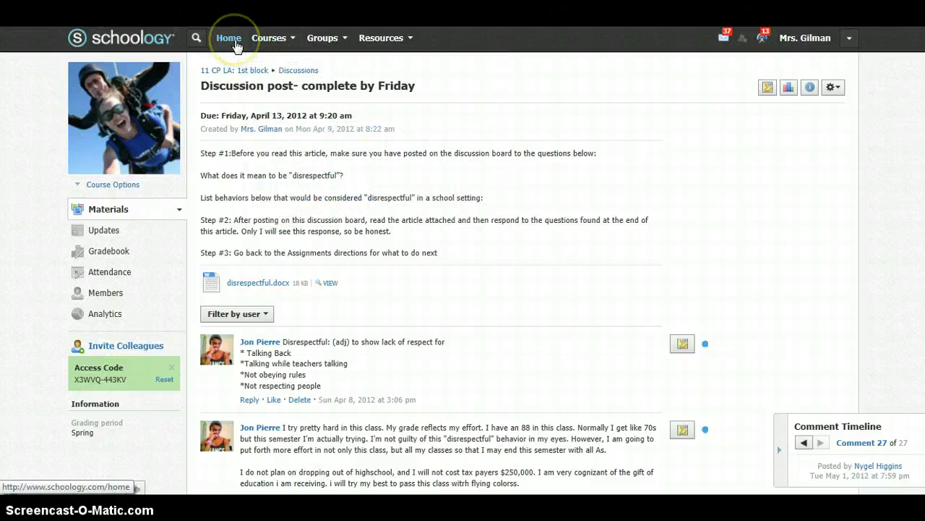
{"action": "left_click", "coordinate": [232, 41]}
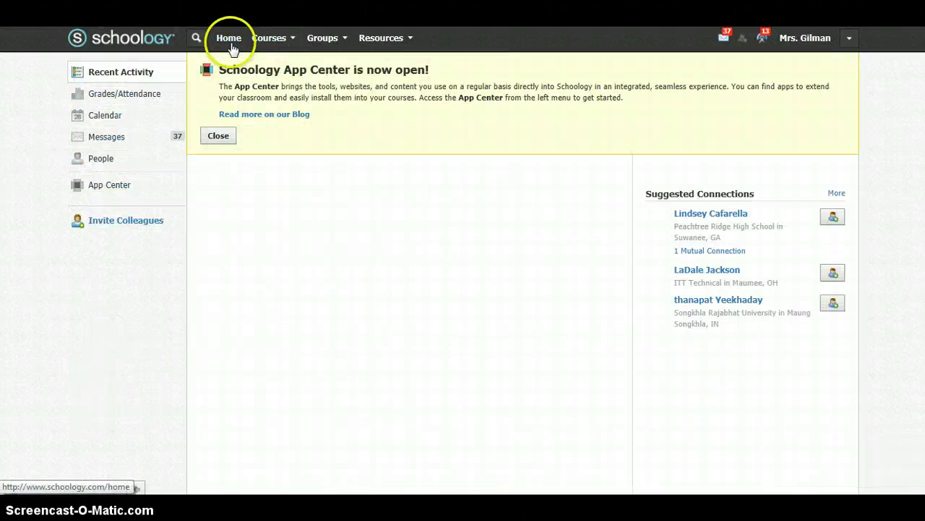
{"action": "left_click", "coordinate": [280, 44]}
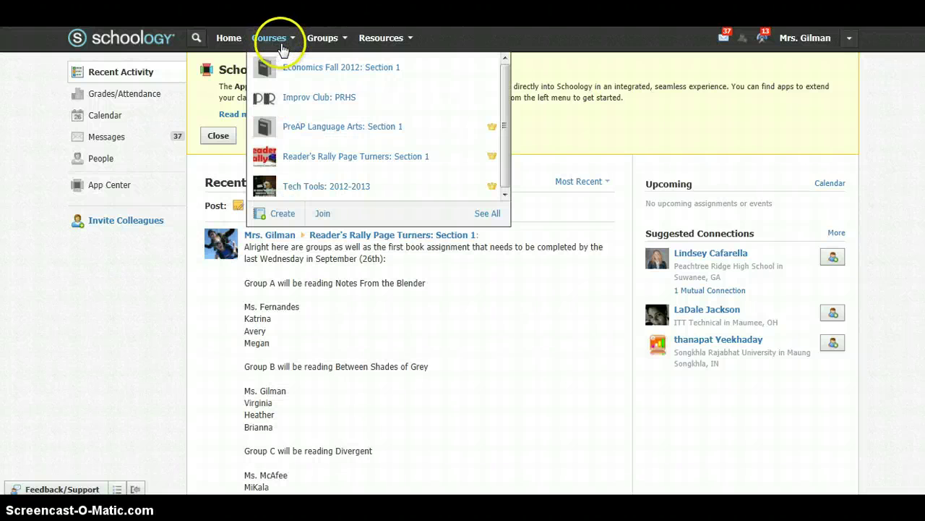
{"action": "left_click", "coordinate": [343, 129]}
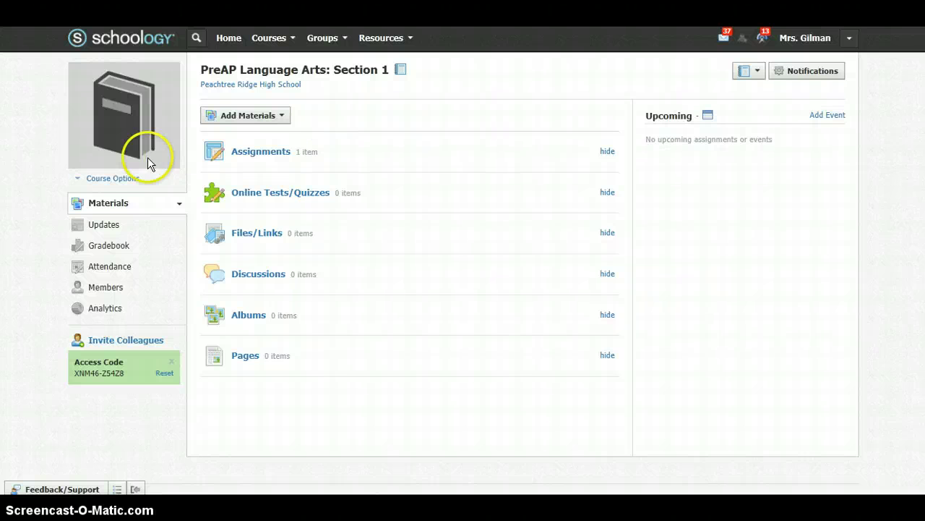
{"action": "left_click", "coordinate": [100, 180]}
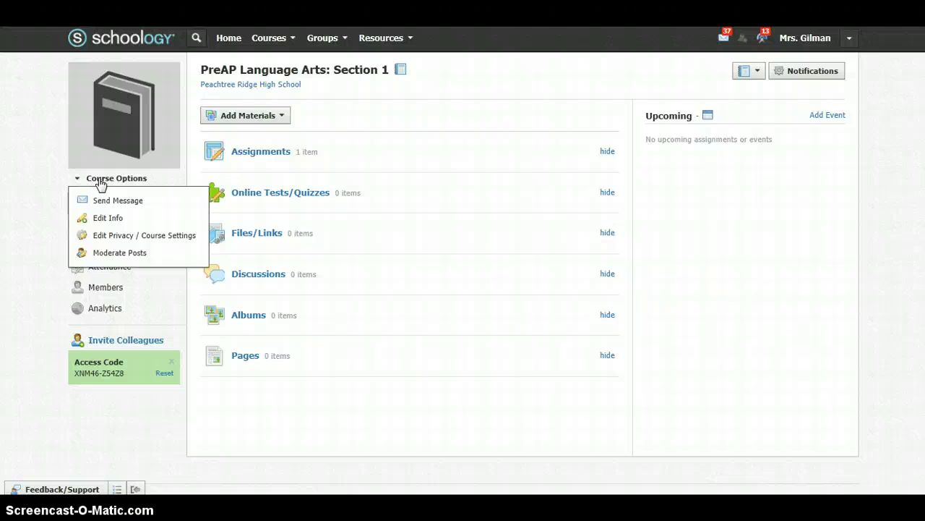
Enable post moderation for PreAP Language Arts: Section 1 through Moderate Posts, confirming with Enable
{"action": "left_click", "coordinate": [123, 259]}
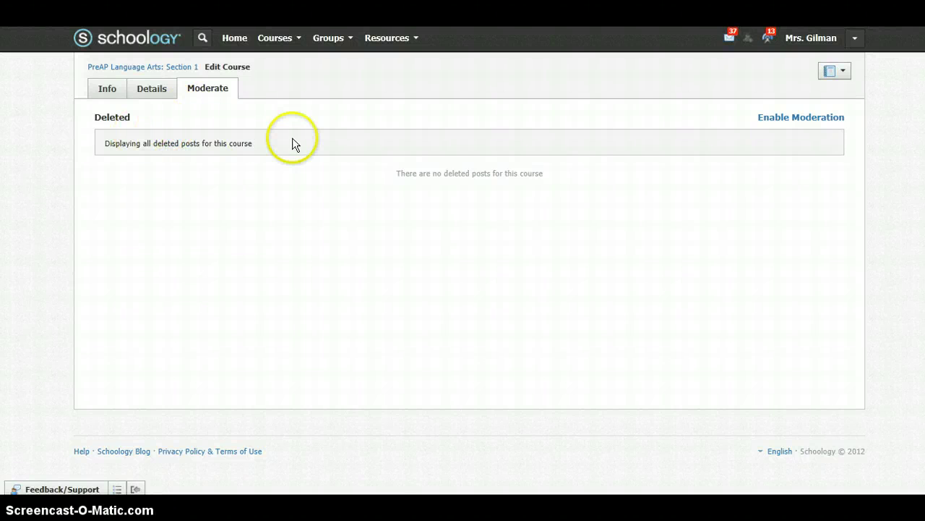
{"action": "left_click", "coordinate": [787, 120]}
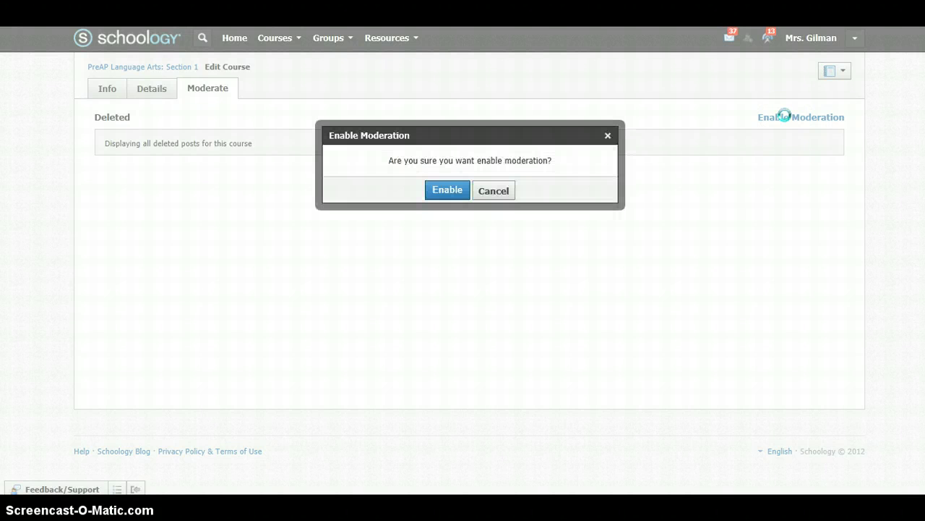
{"action": "left_click", "coordinate": [451, 193]}
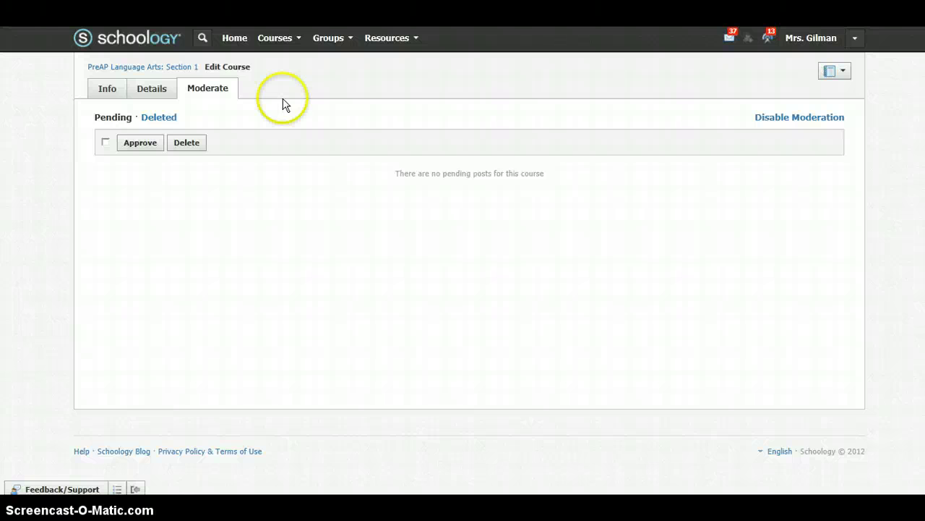
{"action": "left_click", "coordinate": [301, 40]}
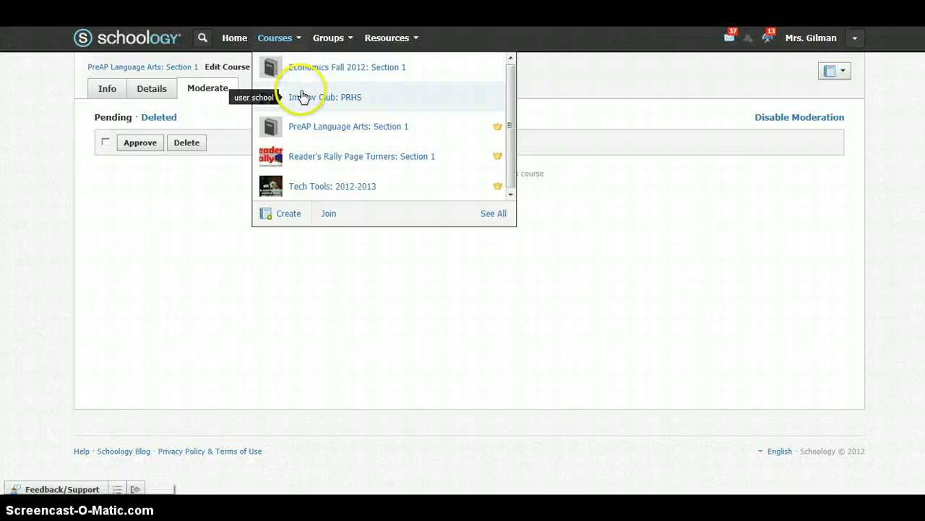
In PreAP Language Arts: Section 1, start a new course page, then cancel without creating it
{"action": "left_click", "coordinate": [312, 133]}
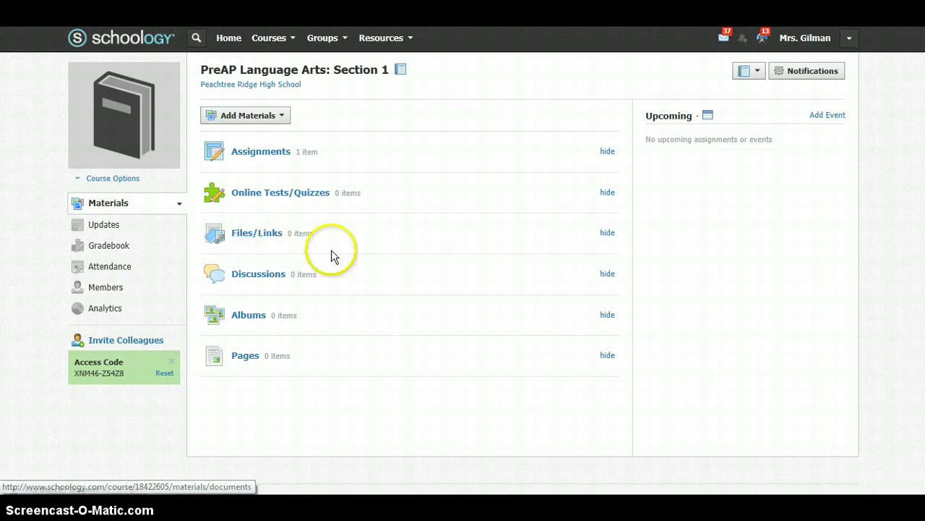
{"action": "left_click", "coordinate": [245, 356]}
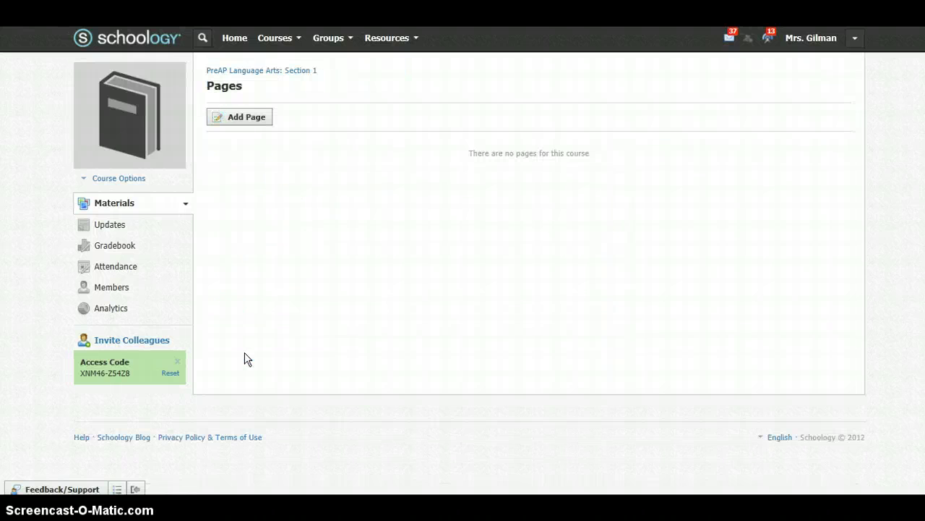
{"action": "left_click", "coordinate": [247, 125]}
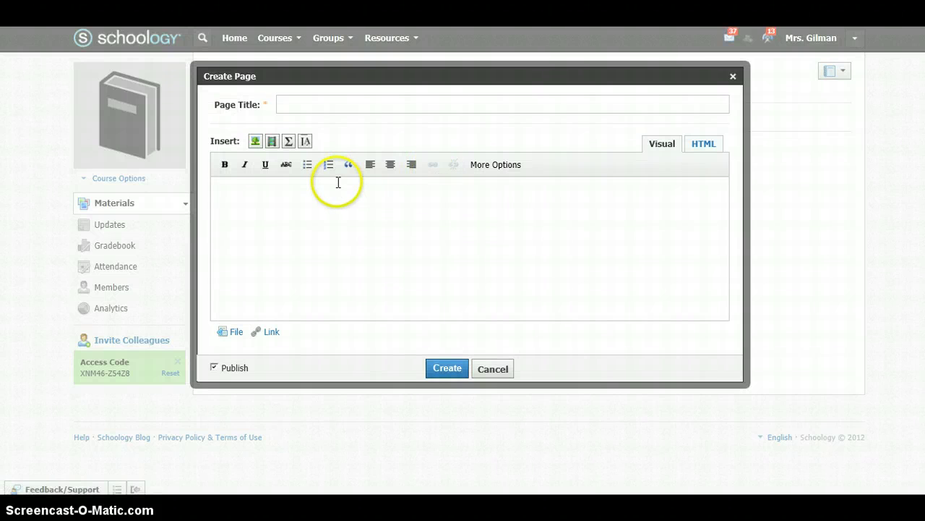
{"action": "left_click", "coordinate": [732, 77]}
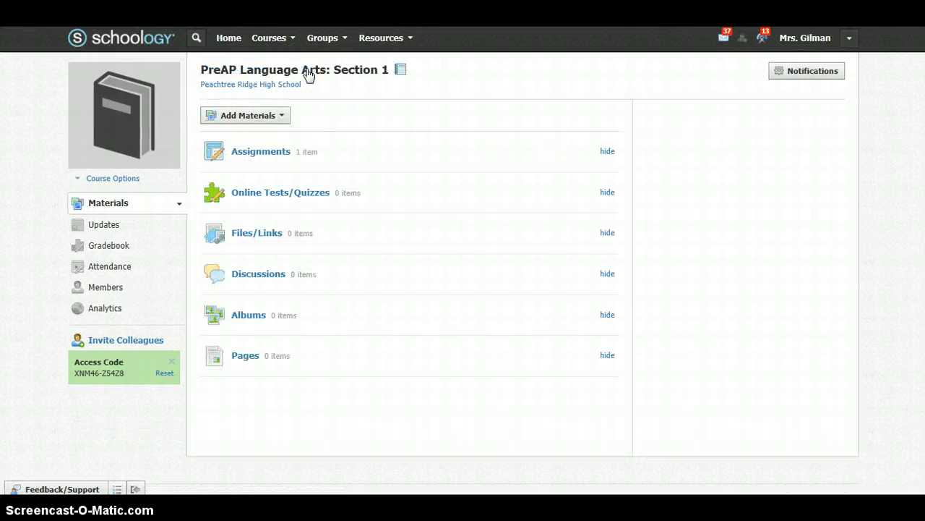
Check the course analytics, browse My Resources, and view recent notifications and account options
{"action": "left_click", "coordinate": [265, 166]}
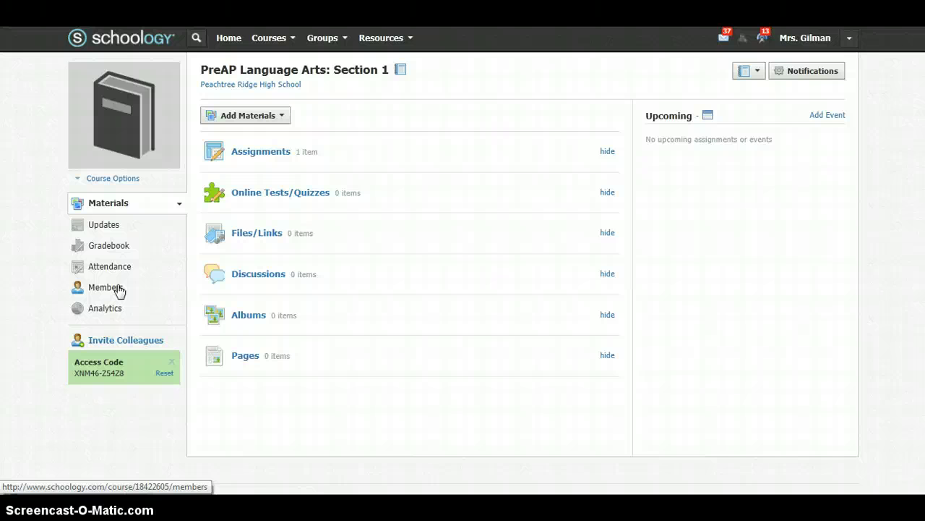
{"action": "left_click", "coordinate": [102, 308]}
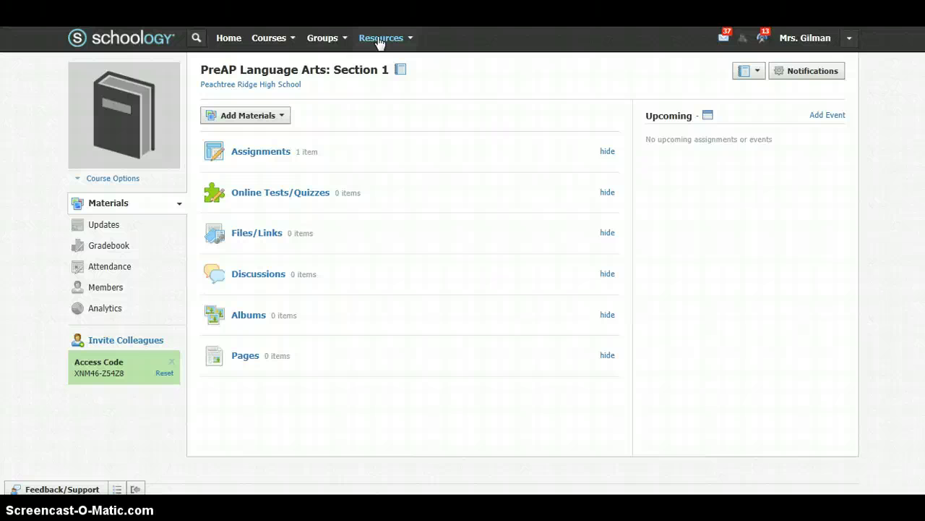
{"action": "left_click", "coordinate": [380, 39]}
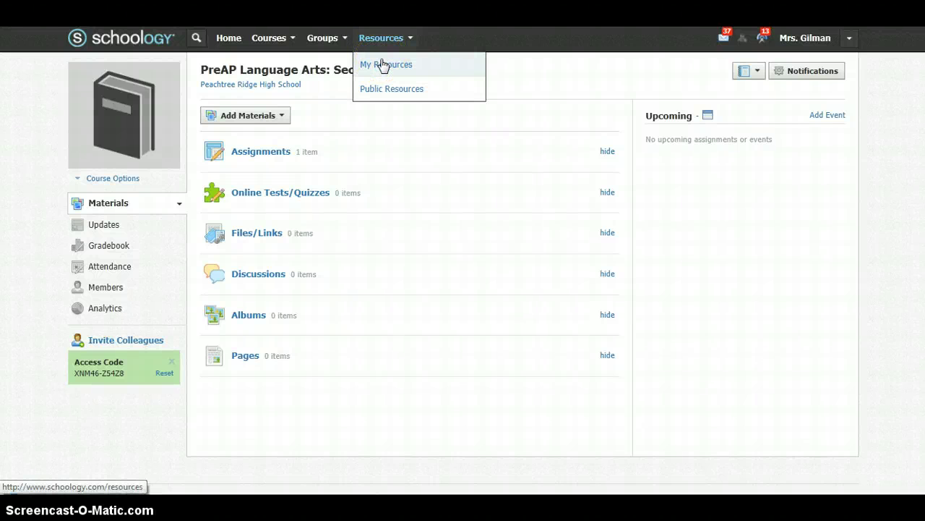
{"action": "left_click", "coordinate": [383, 65]}
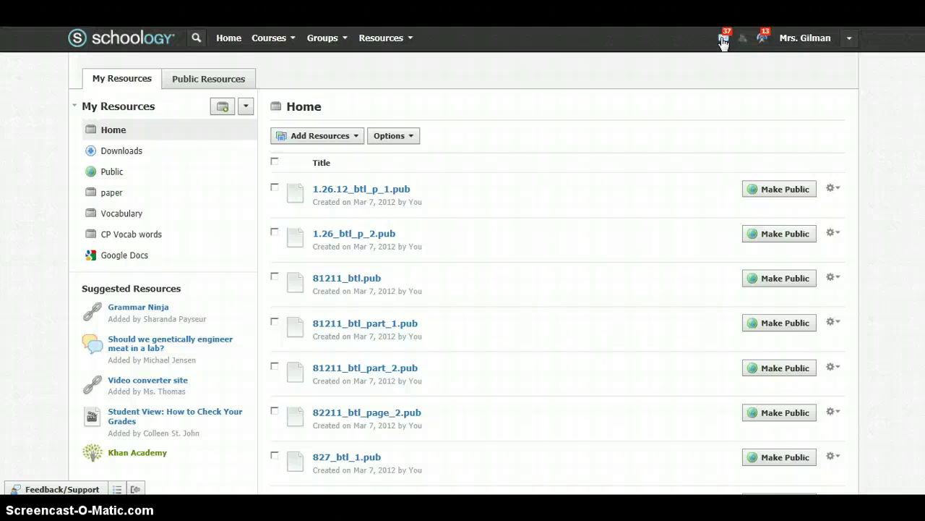
{"action": "left_click", "coordinate": [764, 39]}
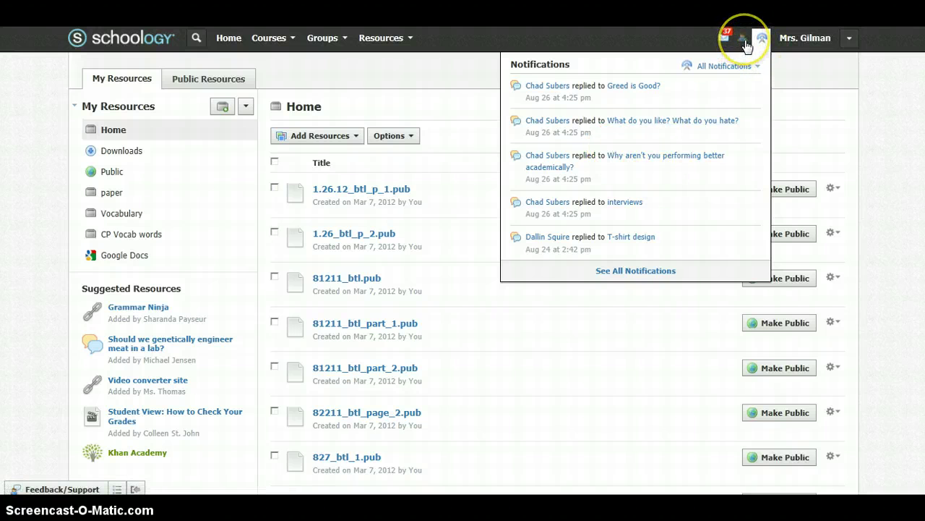
{"action": "left_click", "coordinate": [857, 47]}
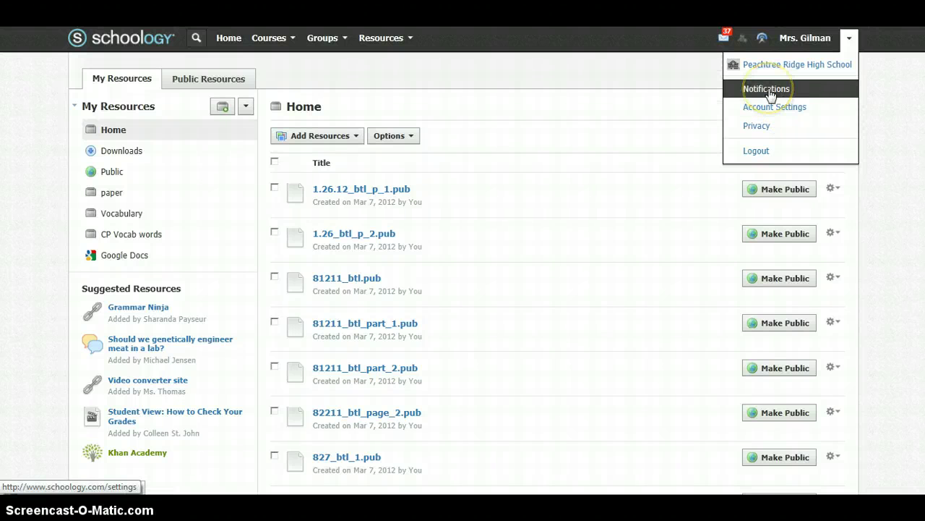
{"action": "left_click", "coordinate": [768, 89]}
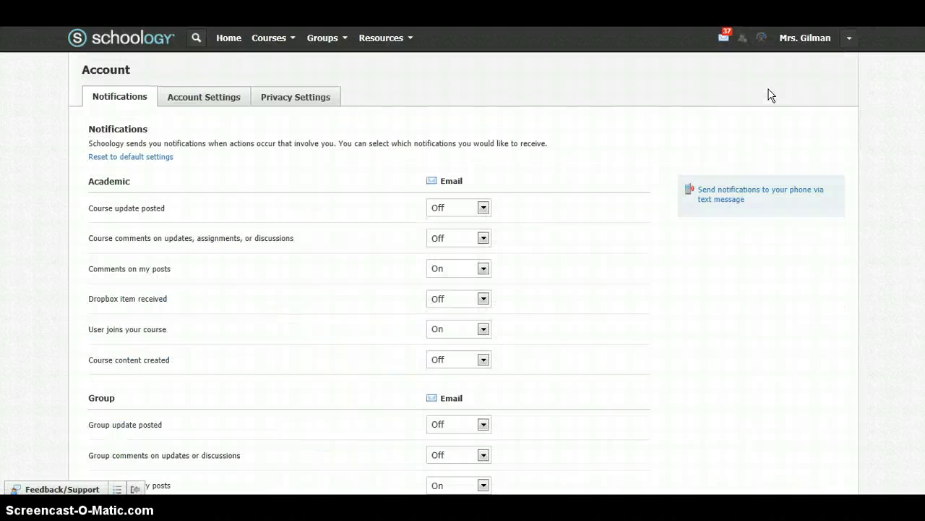
{"action": "left_click", "coordinate": [460, 214]}
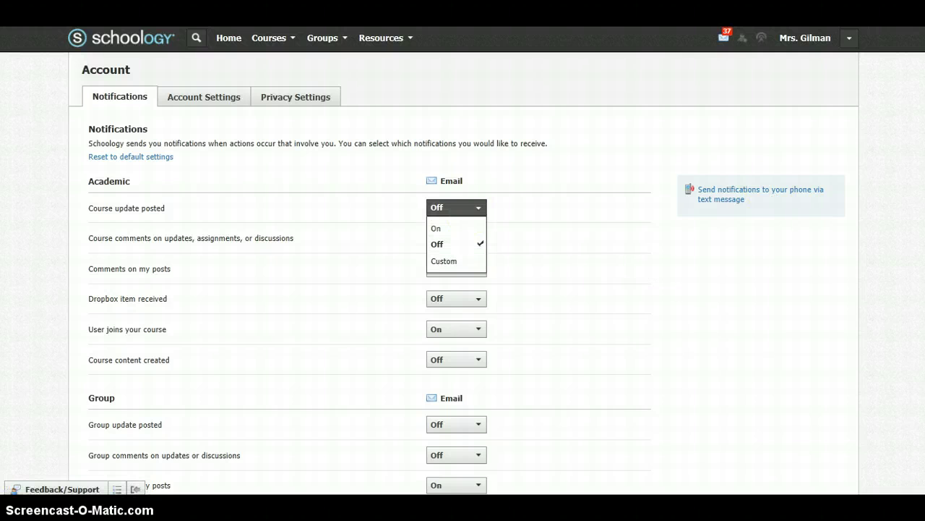
{"action": "key", "text": "Escape"}
{"action": "scroll", "coordinate": [463, 260], "scroll_direction": "down", "scroll_amount": 4}
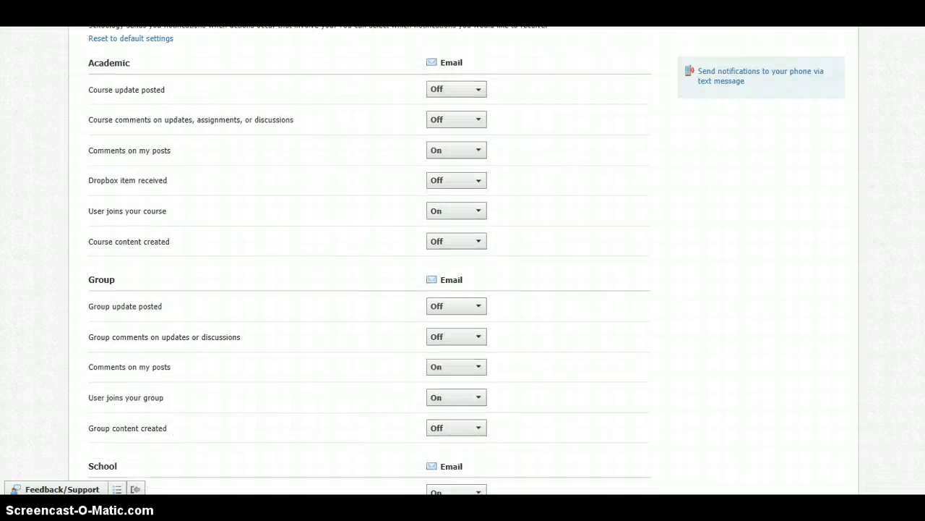
{"action": "scroll", "coordinate": [462, 260], "scroll_direction": "down", "scroll_amount": 2}
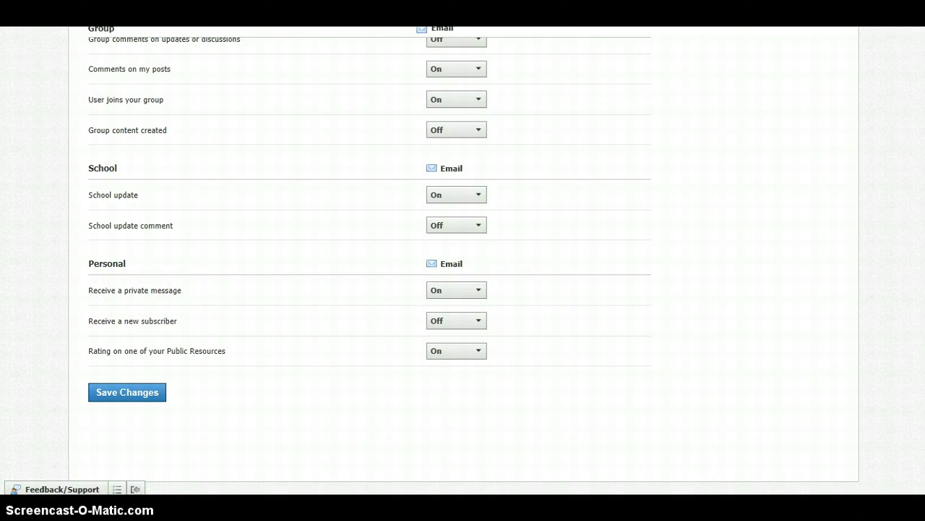
{"action": "scroll", "coordinate": [463, 260], "scroll_direction": "up", "scroll_amount": 6}
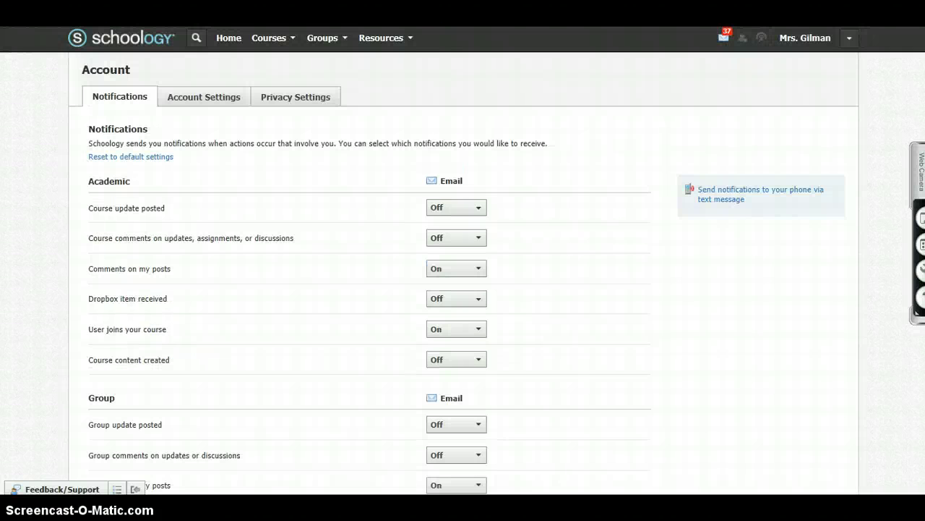
Visit the LionsX group, then open the Reader's Rally Page Turners: Section 1 course
{"action": "left_click", "coordinate": [337, 45]}
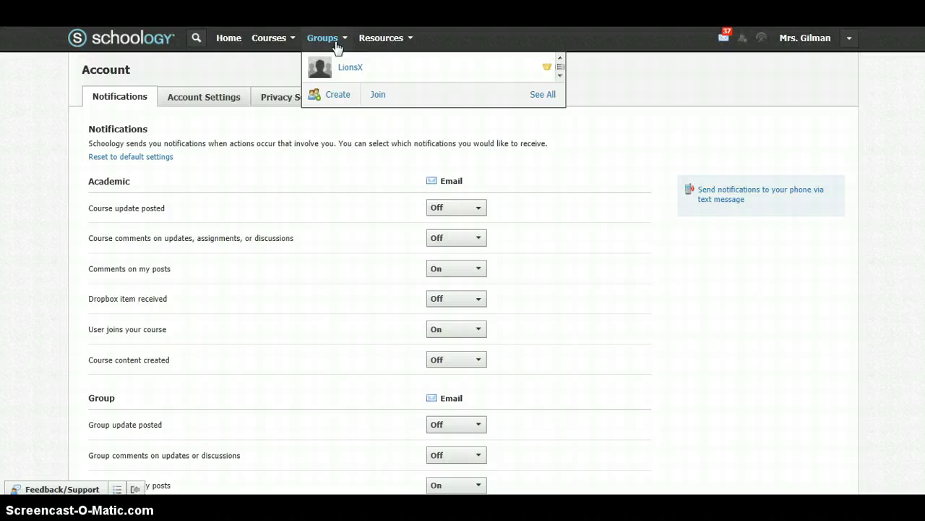
{"action": "left_click", "coordinate": [344, 69]}
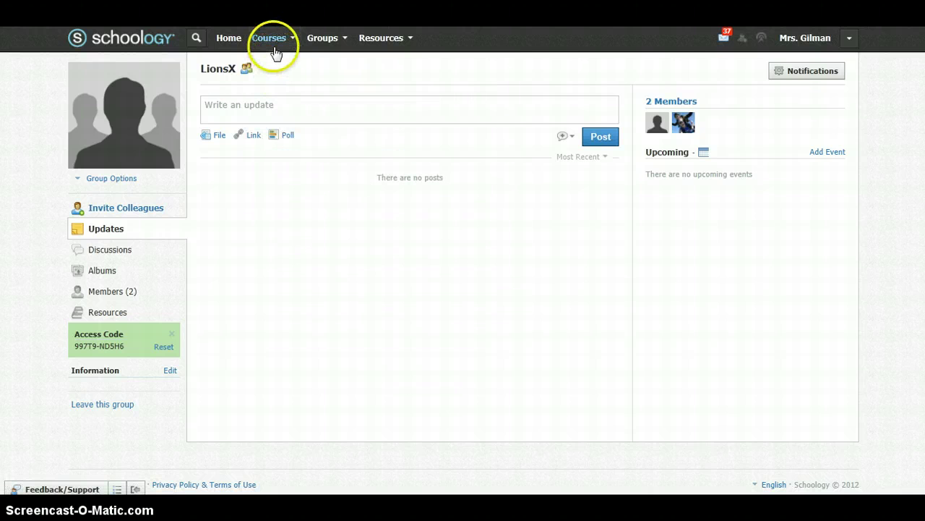
{"action": "left_click", "coordinate": [275, 48]}
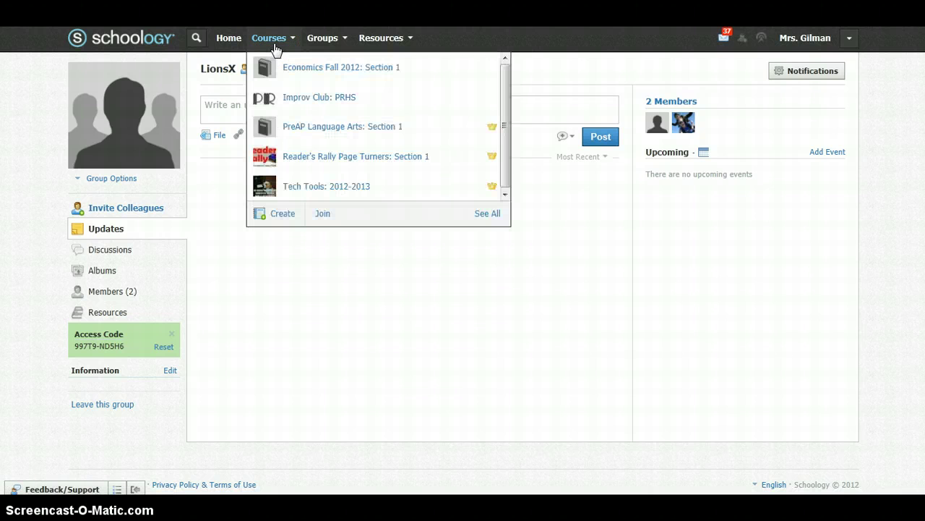
{"action": "left_click", "coordinate": [288, 161]}
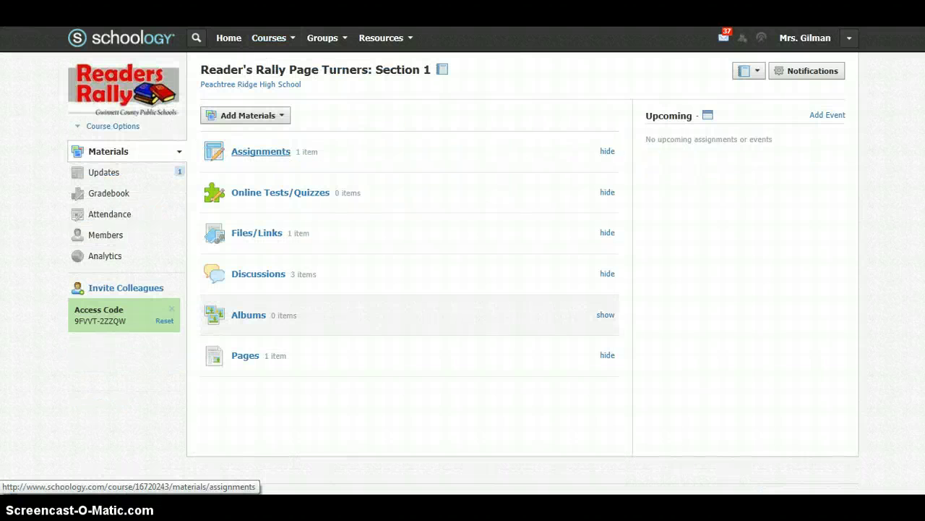
Look over the Reader's Rally course assignments, then return to the materials overview
{"action": "left_click", "coordinate": [336, 40]}
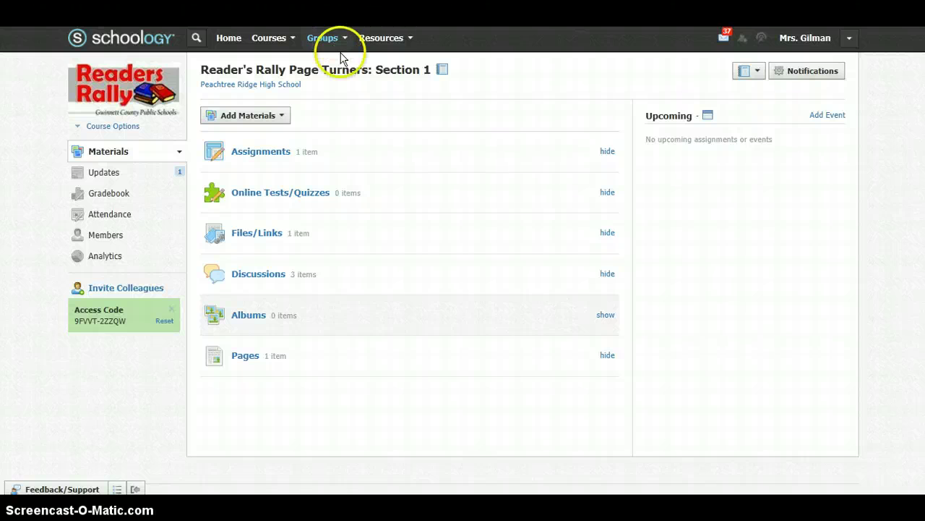
{"action": "left_click", "coordinate": [262, 151]}
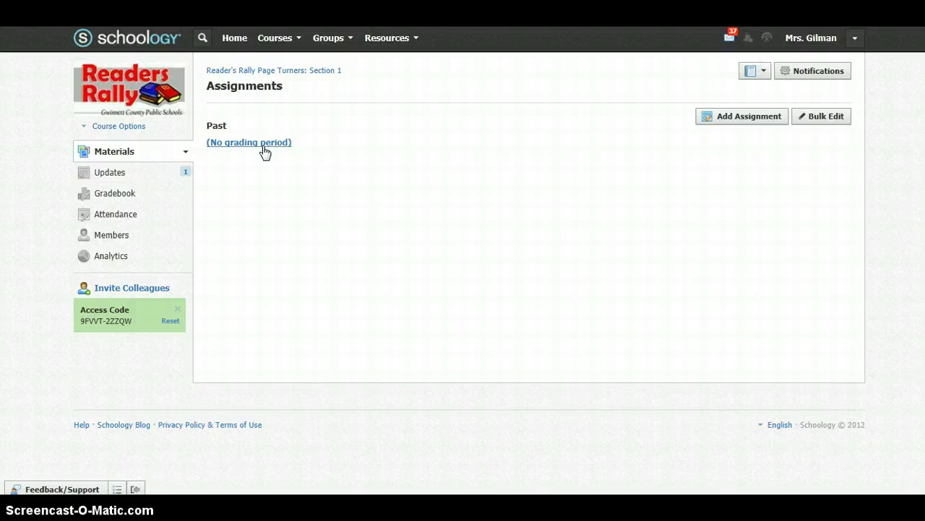
{"action": "left_click", "coordinate": [247, 150]}
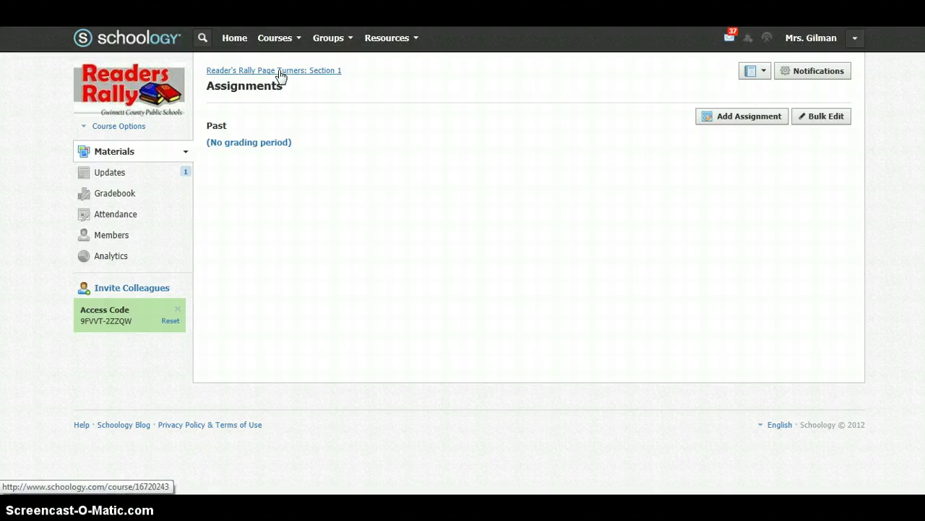
{"action": "left_click", "coordinate": [281, 72]}
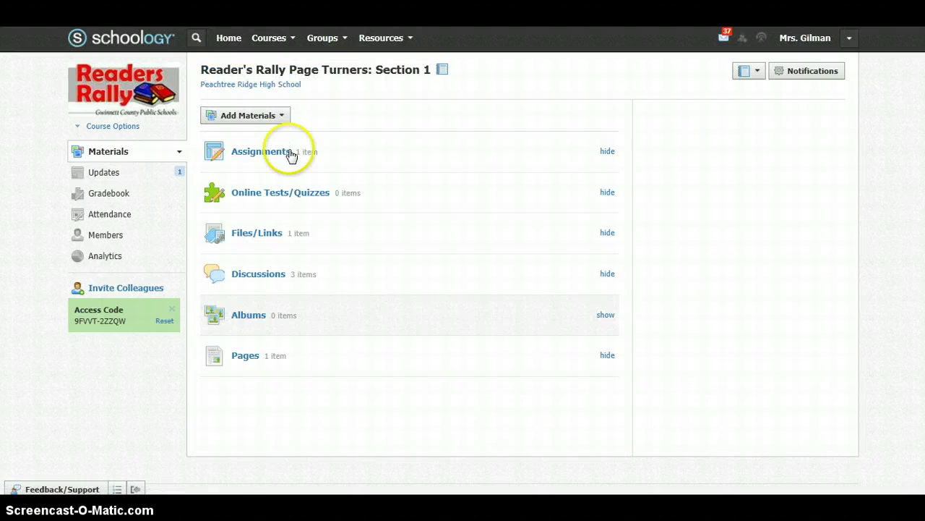
Read through the 'Introduce Yourself!' discussion and jump back to its top
{"action": "left_click", "coordinate": [252, 275]}
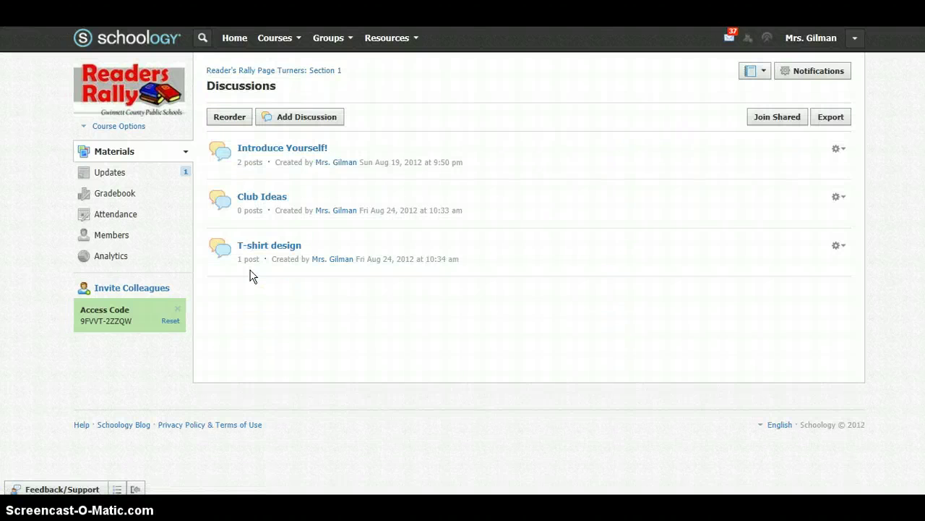
{"action": "left_click", "coordinate": [296, 152]}
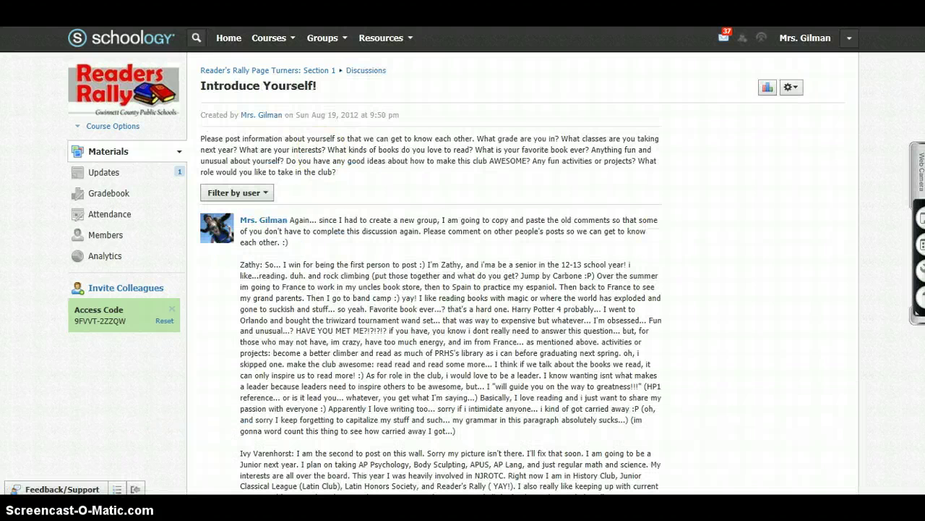
{"action": "scroll", "coordinate": [921, 246], "scroll_direction": "down", "scroll_amount": 3}
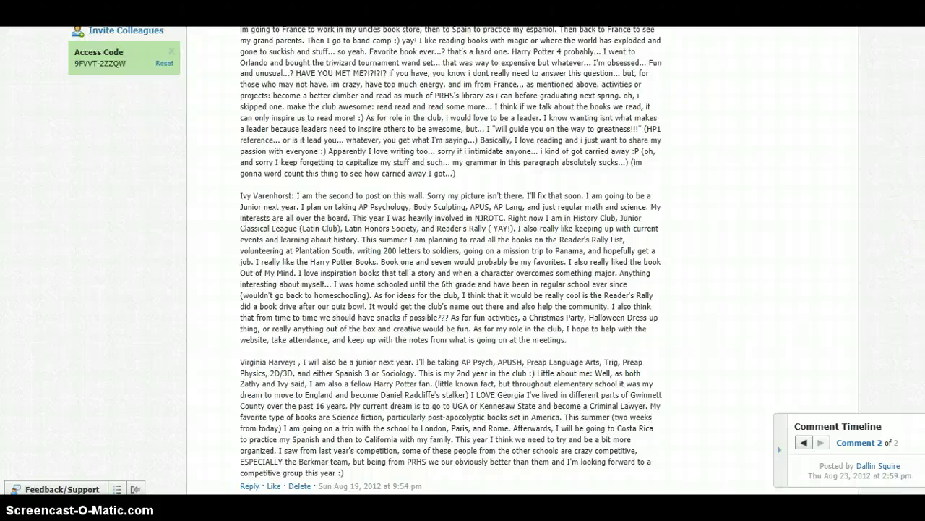
{"action": "left_click_drag", "start_coordinate": [240, 251], "coordinate": [248, 308]}
{"action": "scroll", "coordinate": [248, 307], "scroll_direction": "down", "scroll_amount": 5}
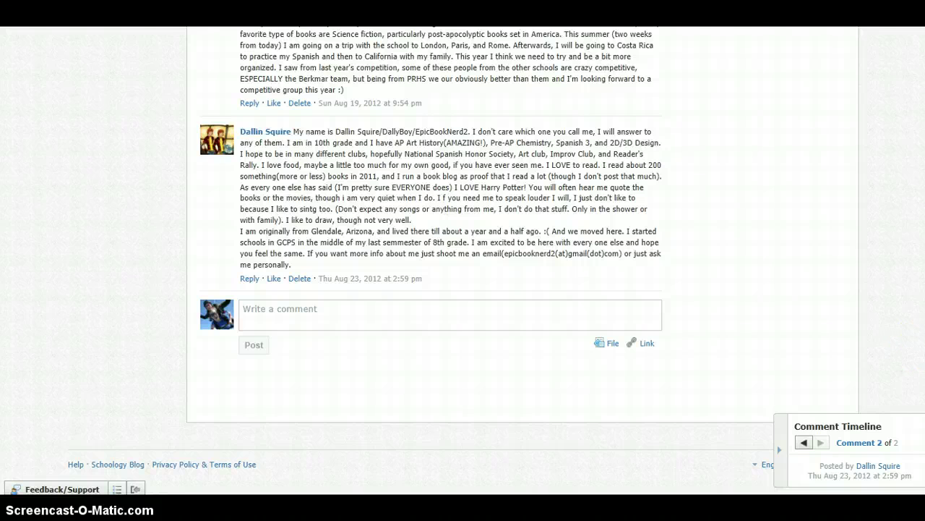
{"action": "key", "text": "Home"}
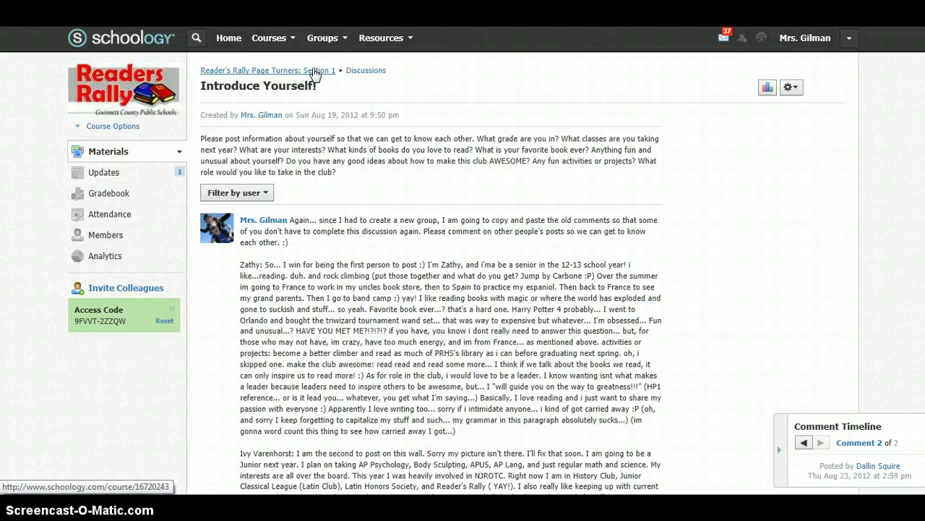
Open the Minutes Meeting #1: 8/22/12 page from the course's Pages list
{"action": "left_click", "coordinate": [314, 73]}
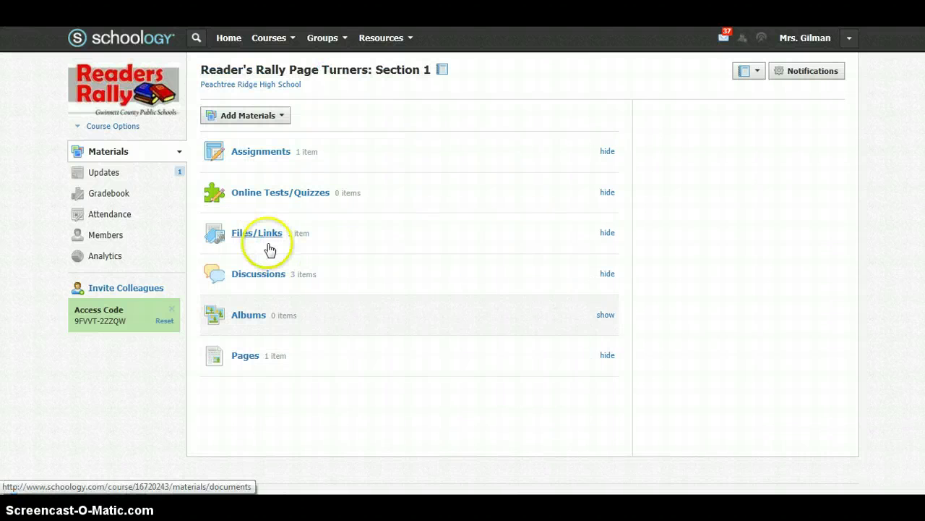
{"action": "left_click", "coordinate": [249, 360]}
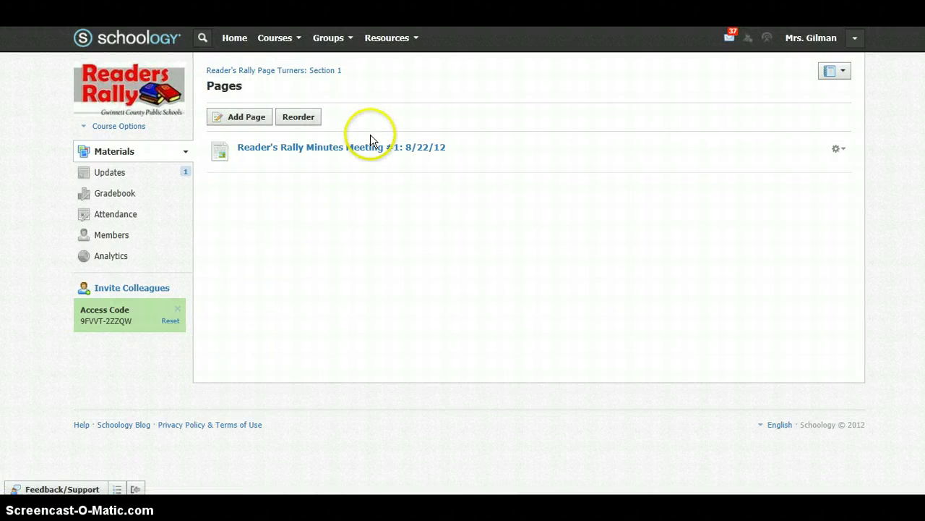
{"action": "left_click", "coordinate": [370, 146]}
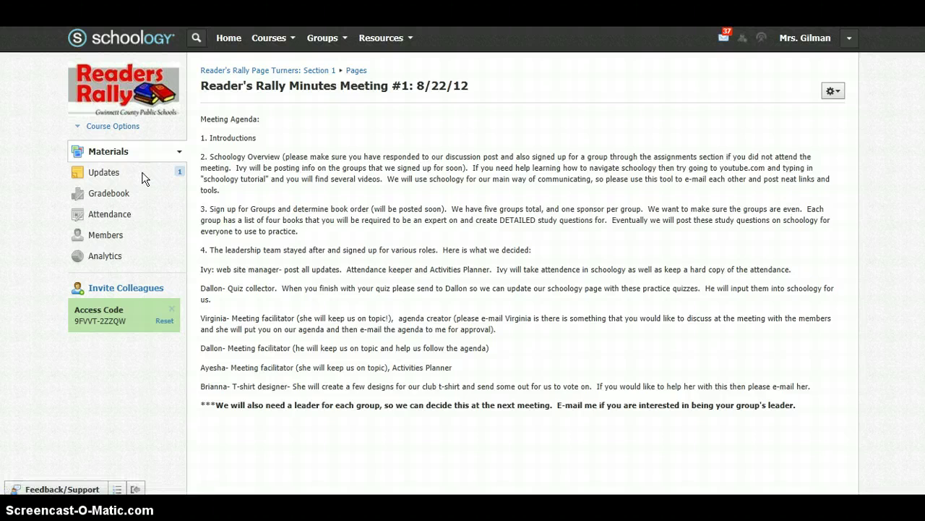
Draft 'Please remember' in the course Updates post box, delete it unposted, and go Home
{"action": "left_click", "coordinate": [142, 178]}
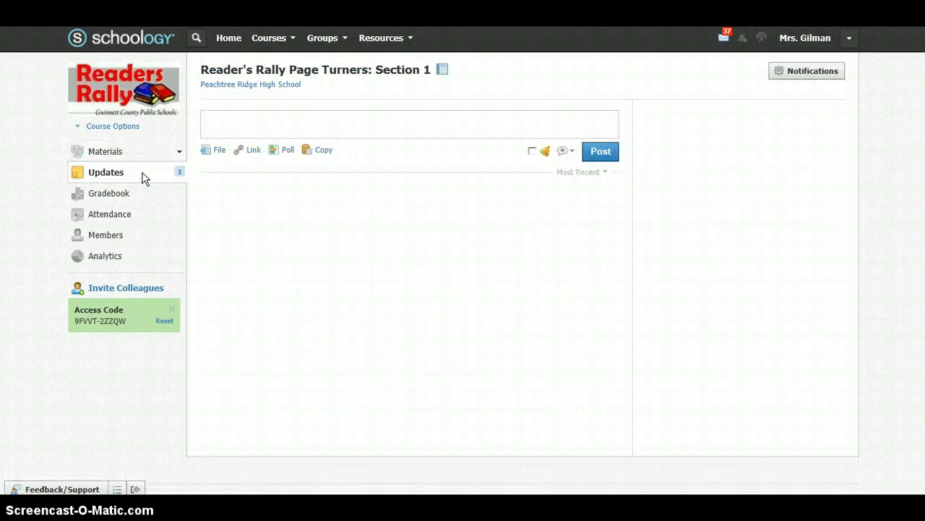
{"action": "left_click", "coordinate": [257, 125]}
{"action": "type", "text": "Please remember"}
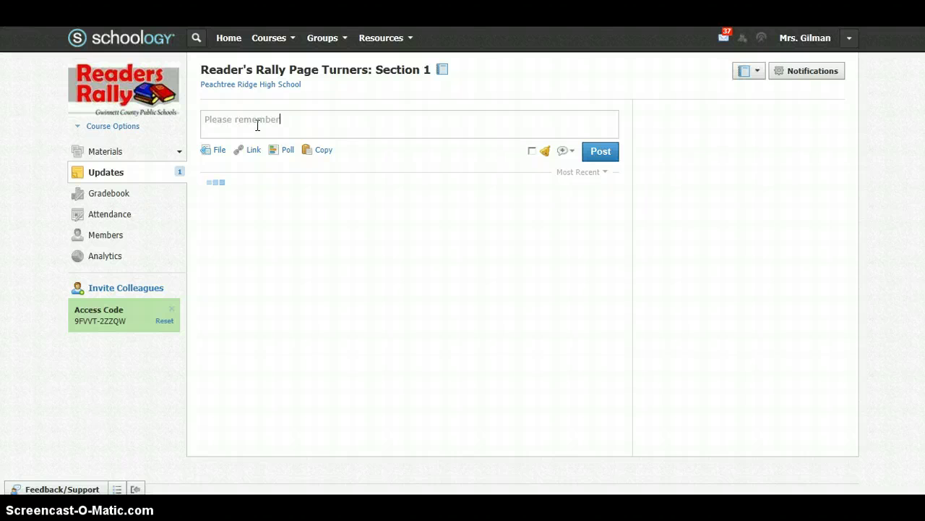
{"action": "left_click", "coordinate": [392, 123]}
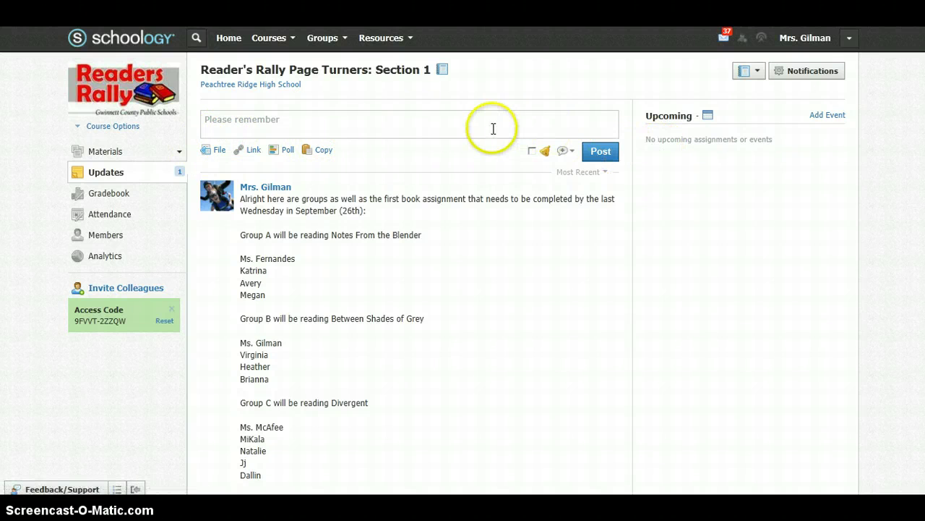
{"action": "triple_click", "coordinate": [176, 124]}
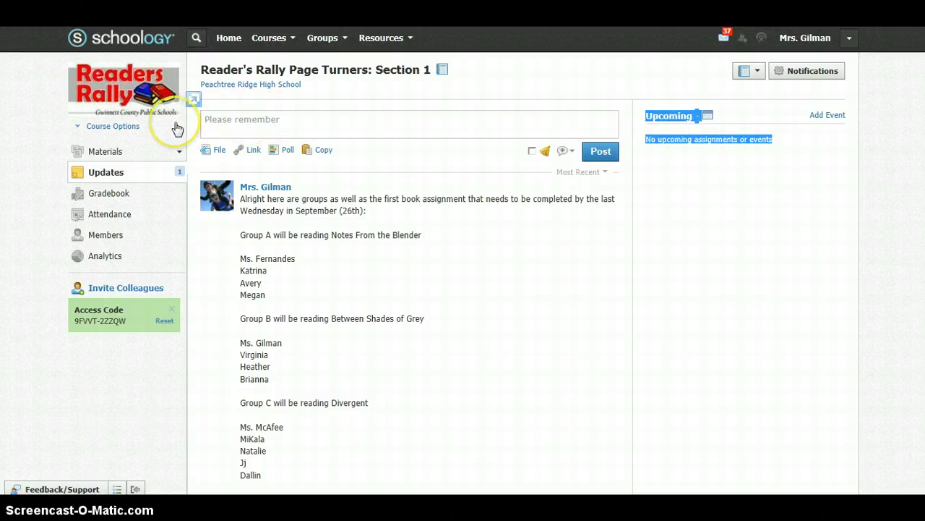
{"action": "left_click_drag", "start_coordinate": [279, 120], "coordinate": [206, 121]}
{"action": "key", "text": "BackSpace"}
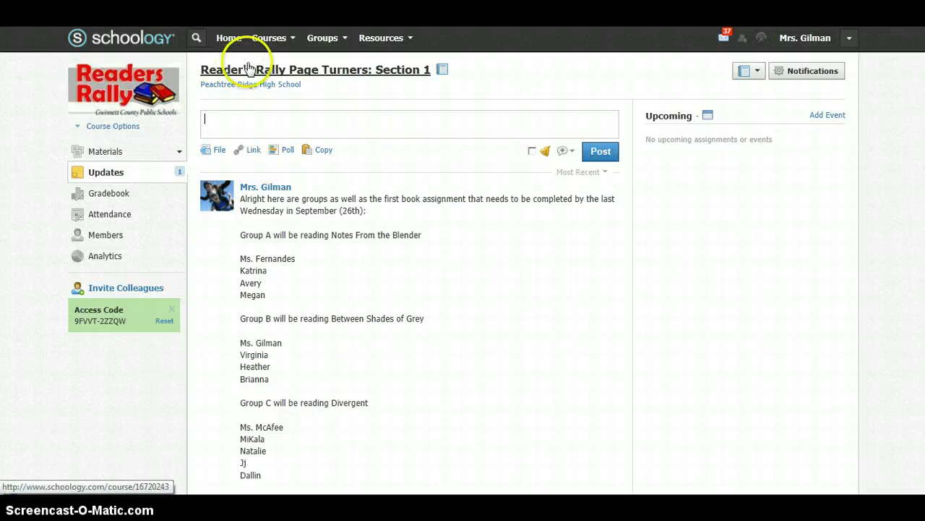
{"action": "left_click", "coordinate": [229, 38]}
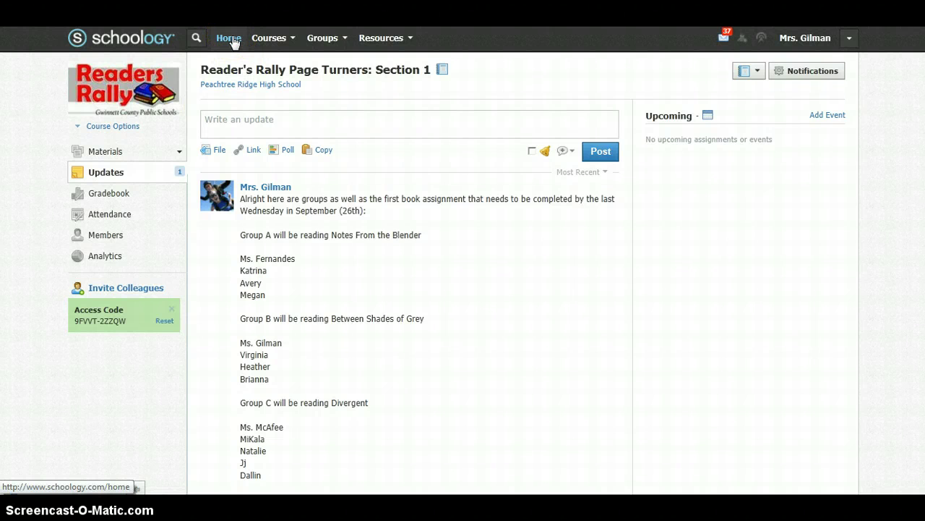